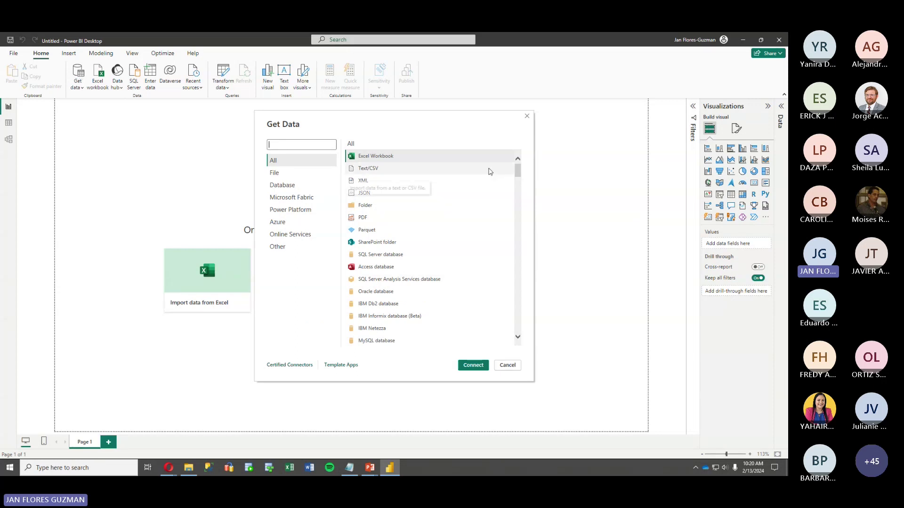
Browse the complete list of available data sources in the Get Data dialog
{"action": "left_click", "coordinate": [517, 172]}
{"action": "mouse_move", "coordinate": [518, 172]}
{"action": "left_mouse_down"}
{"action": "mouse_move", "coordinate": [514, 324]}
{"action": "mouse_move", "coordinate": [518, 169]}
{"action": "left_mouse_up"}
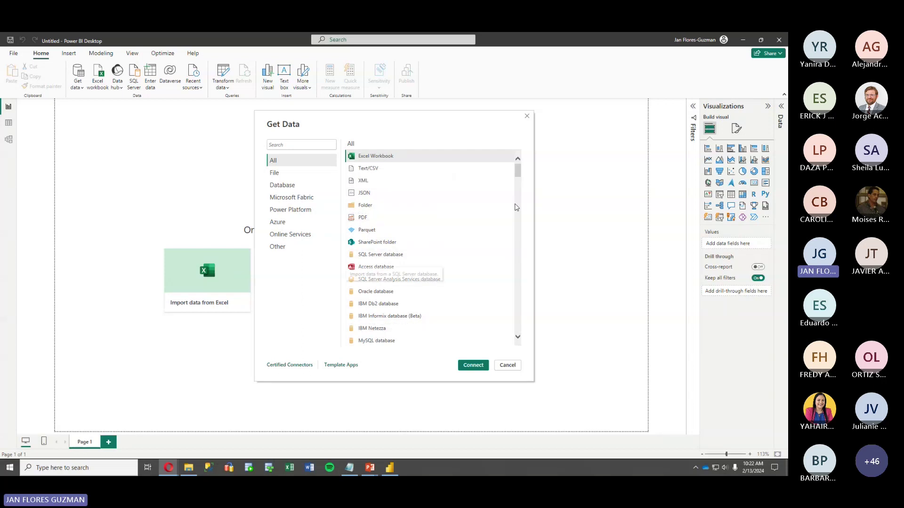
{"action": "left_click_drag", "start_coordinate": [516, 207], "coordinate": [526, 275]}
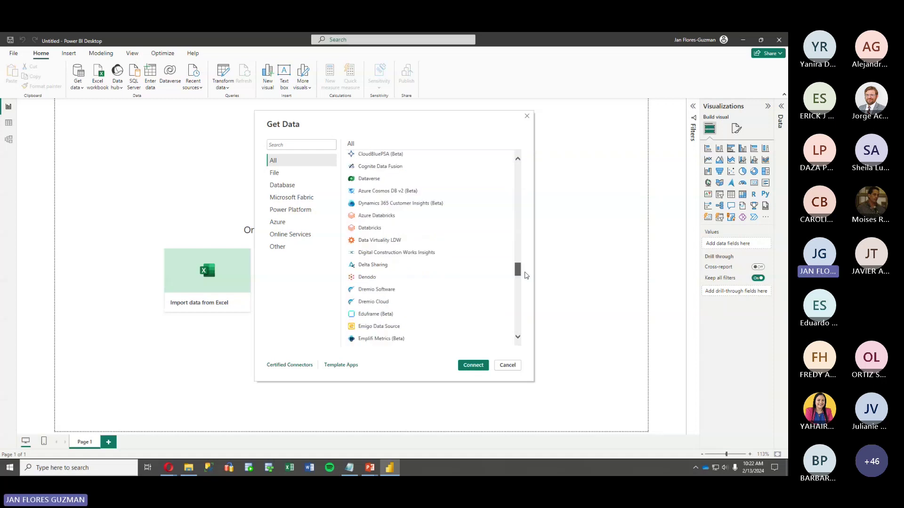
{"action": "scroll", "coordinate": [518, 272], "scroll_direction": "down", "scroll_amount": 1}
{"action": "left_click_drag", "start_coordinate": [518, 272], "coordinate": [517, 167]}
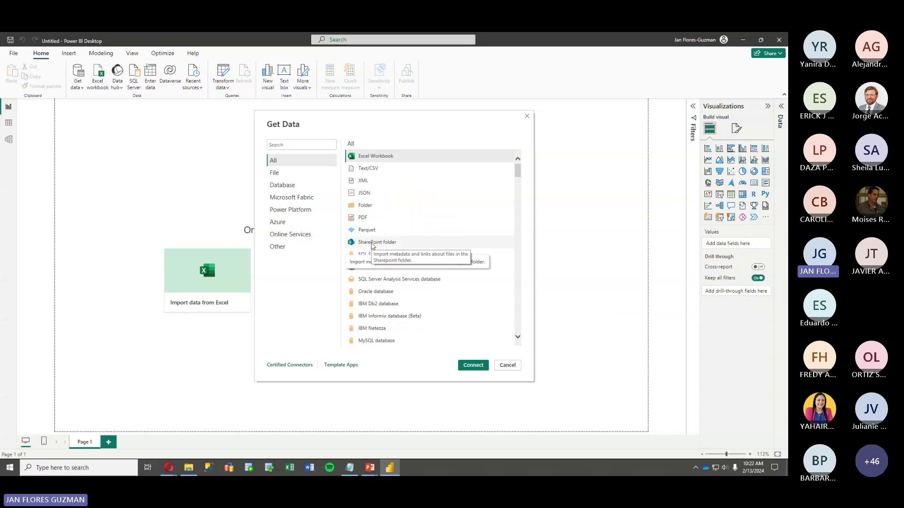
Switch to the PowerPoint slide show and advance to the slide "Power BI: Cargar datos (4)"
{"action": "key", "text": "alt+Tab"}
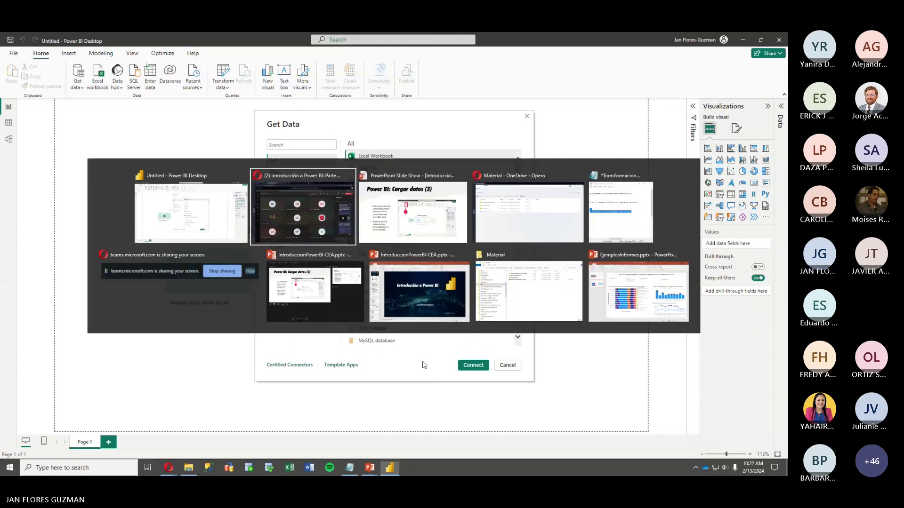
{"action": "key", "text": "alt+Tab"}
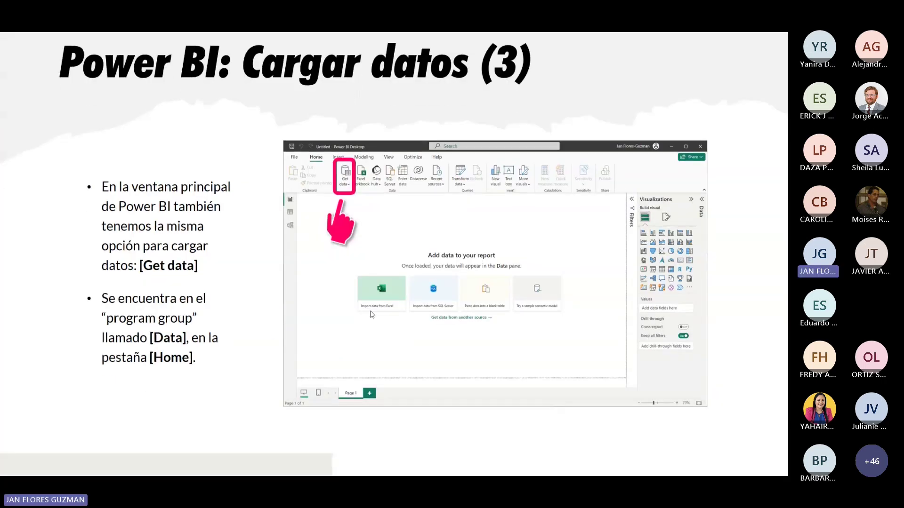
{"action": "key", "text": "Right"}
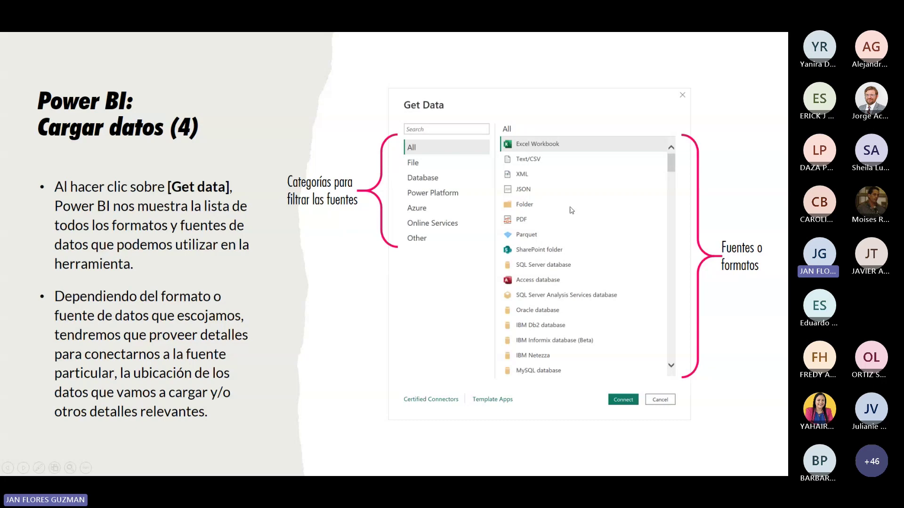
Switch back to Power BI Desktop and review the data sources in the Database category
{"action": "key", "text": "alt+Tab"}
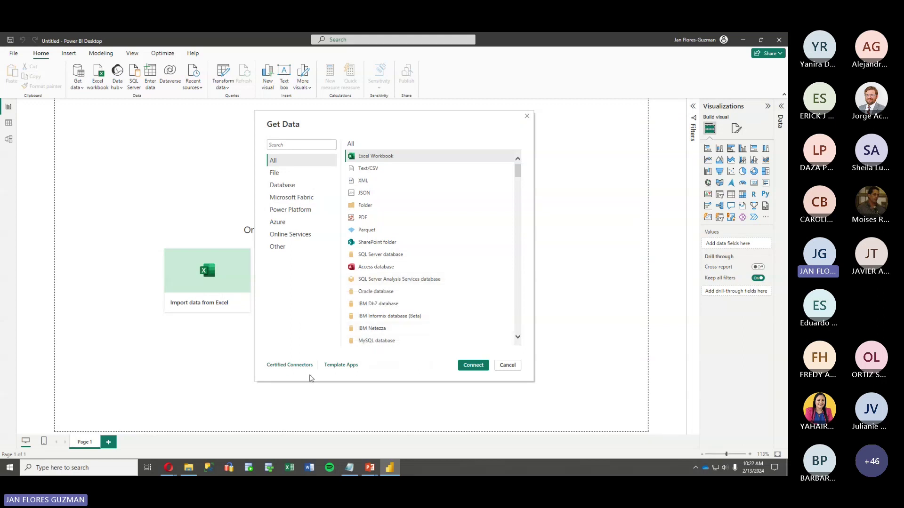
{"action": "left_click", "coordinate": [282, 187]}
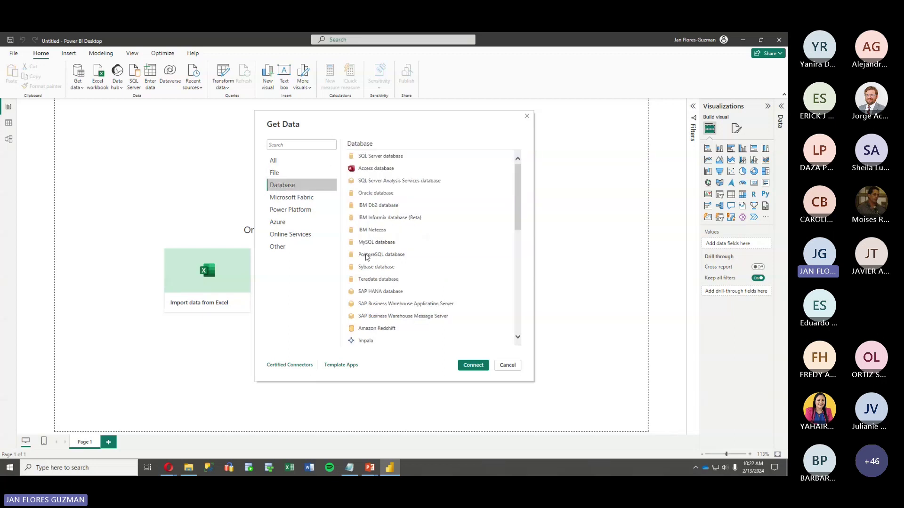
{"action": "scroll", "coordinate": [400, 258], "scroll_direction": "down", "scroll_amount": 10}
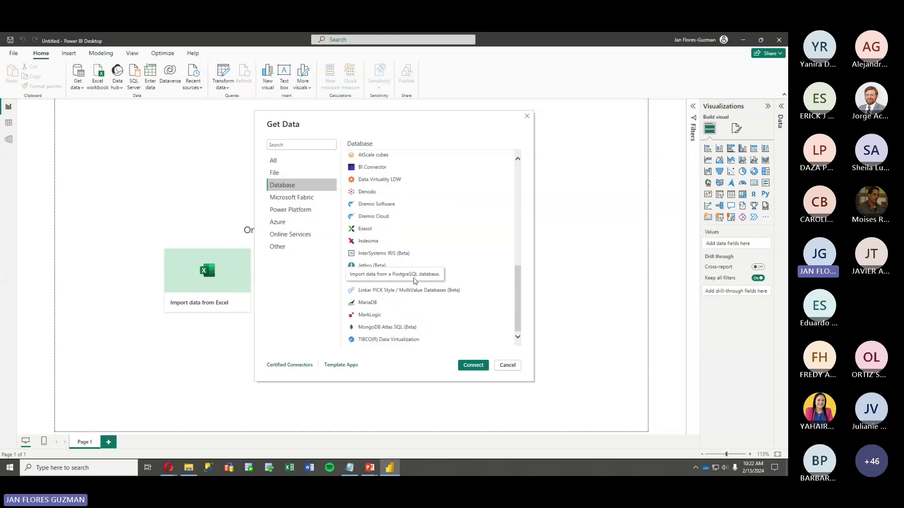
{"action": "scroll", "coordinate": [474, 288], "scroll_direction": "up", "scroll_amount": 10}
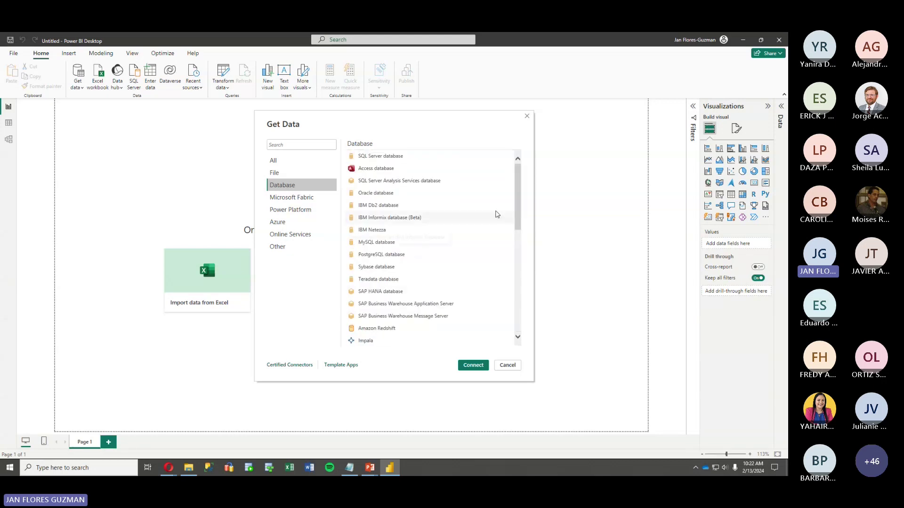
{"action": "left_click_drag", "start_coordinate": [521, 190], "coordinate": [502, 179]}
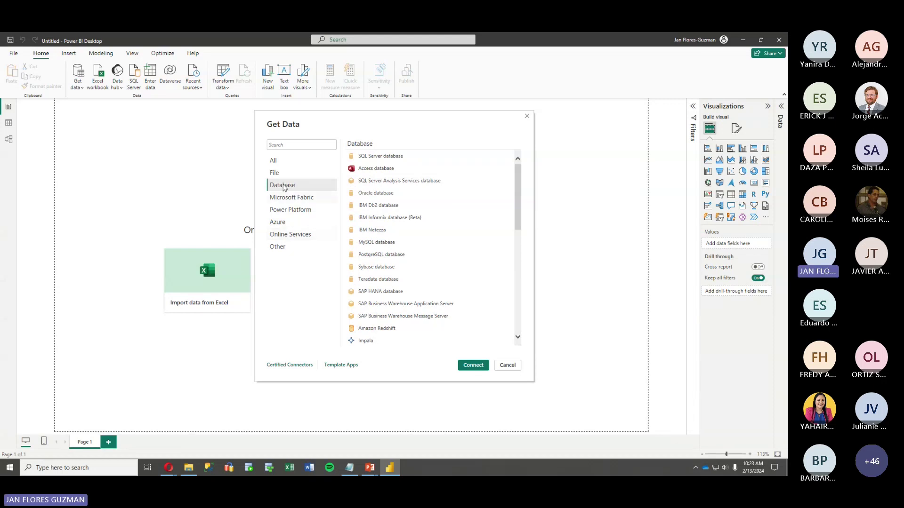
{"action": "left_click", "coordinate": [287, 143]}
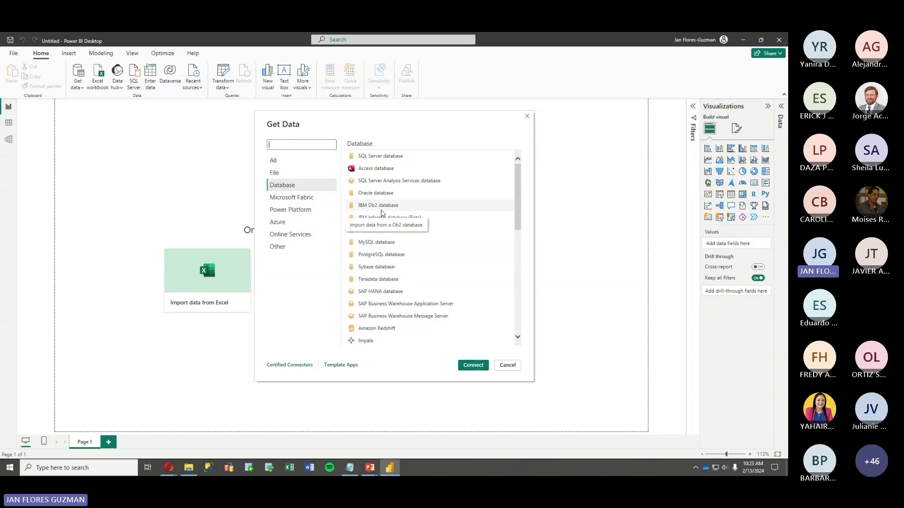
Choose Excel Workbook from the complete list of data sources and connect to it
{"action": "left_click", "coordinate": [275, 163]}
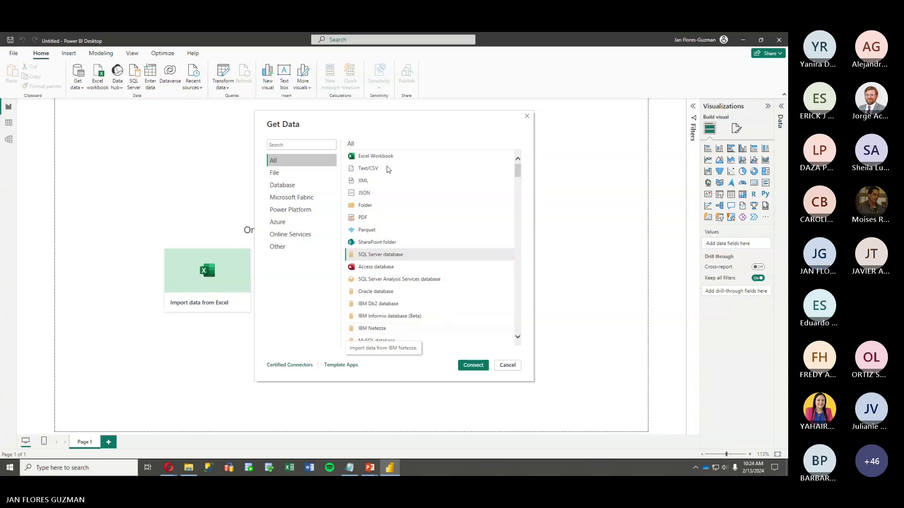
{"action": "left_click", "coordinate": [364, 174]}
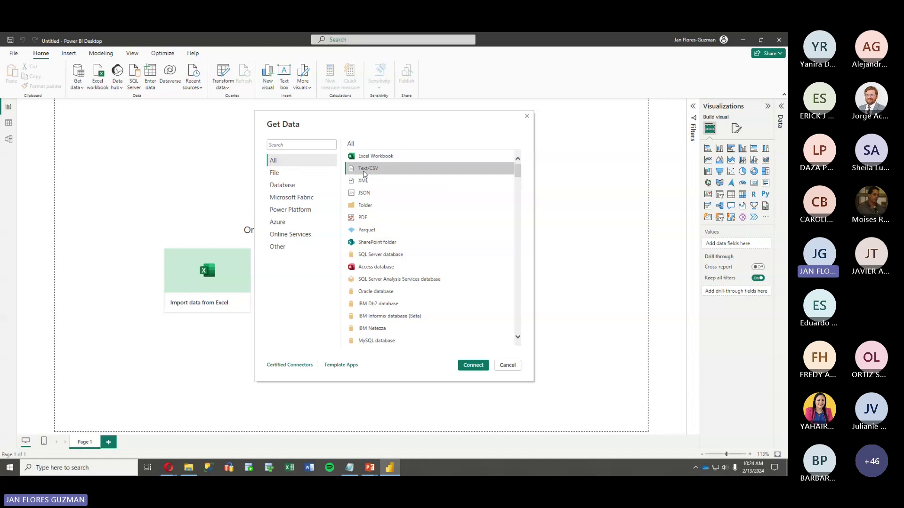
{"action": "left_click", "coordinate": [380, 159]}
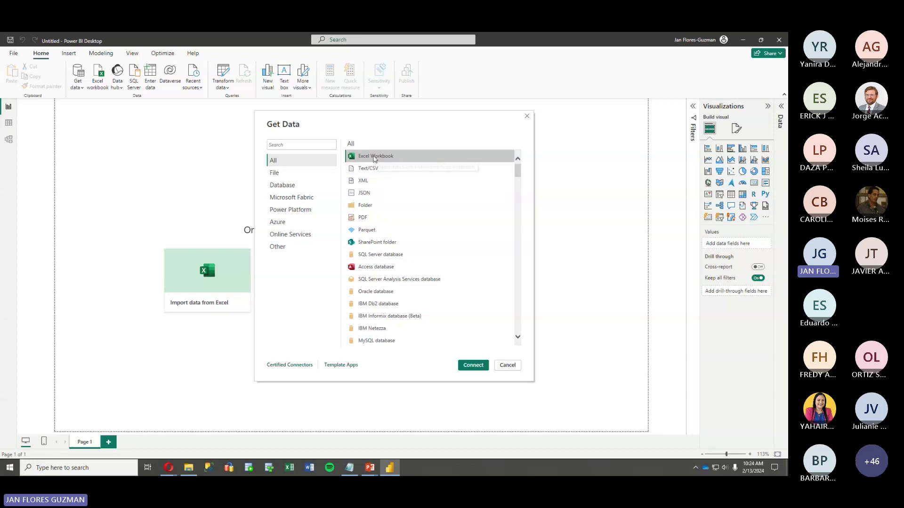
{"action": "left_click", "coordinate": [471, 367]}
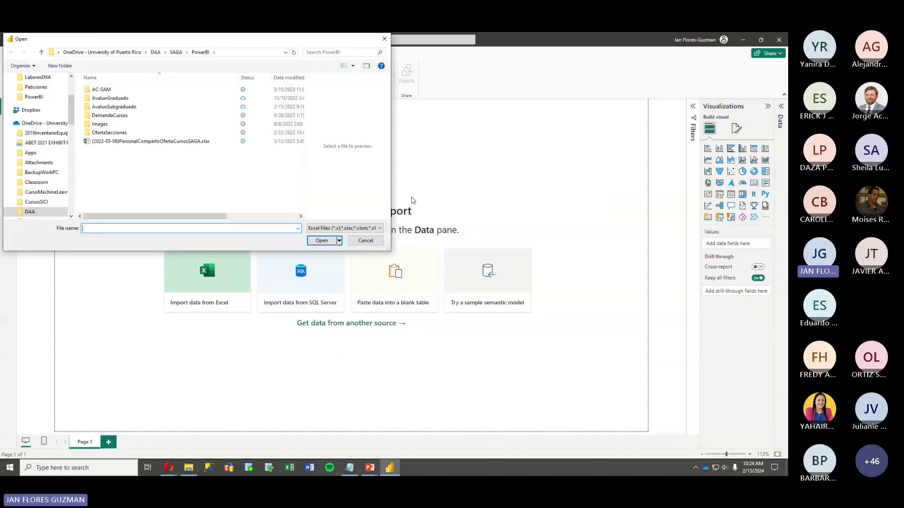
Open Ejemplo-MatriculaFAE.xlsx from the EjemploMatriculaFAE folder under PowerBI > Material as the data source
{"action": "left_click_drag", "start_coordinate": [172, 43], "coordinate": [339, 150]}
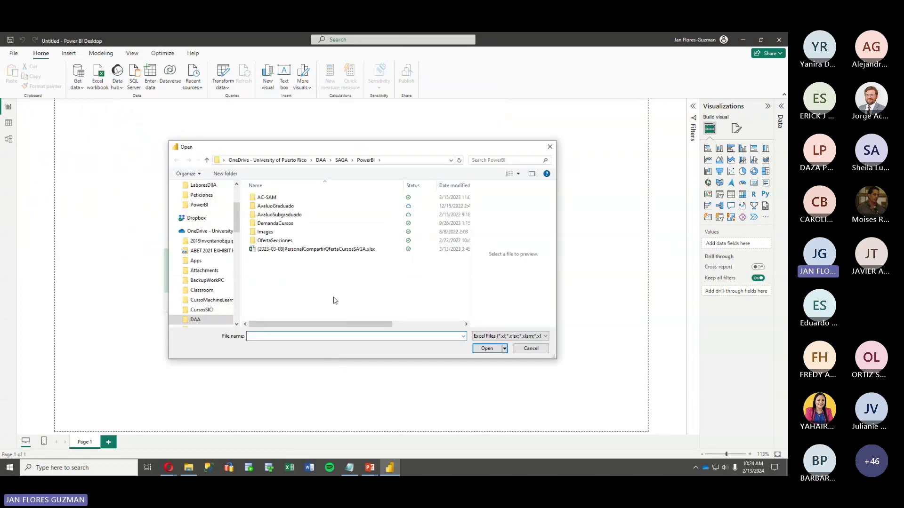
{"action": "left_click", "coordinate": [321, 160]}
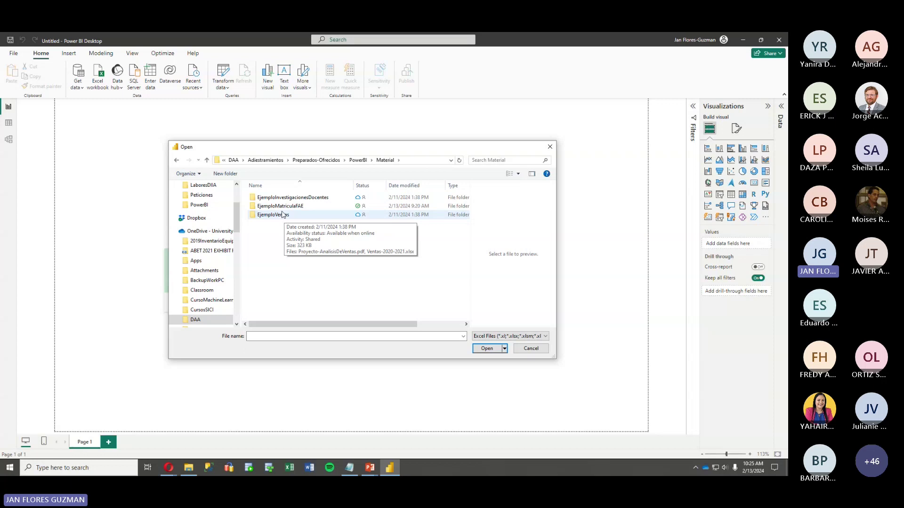
{"action": "left_click", "coordinate": [282, 209]}
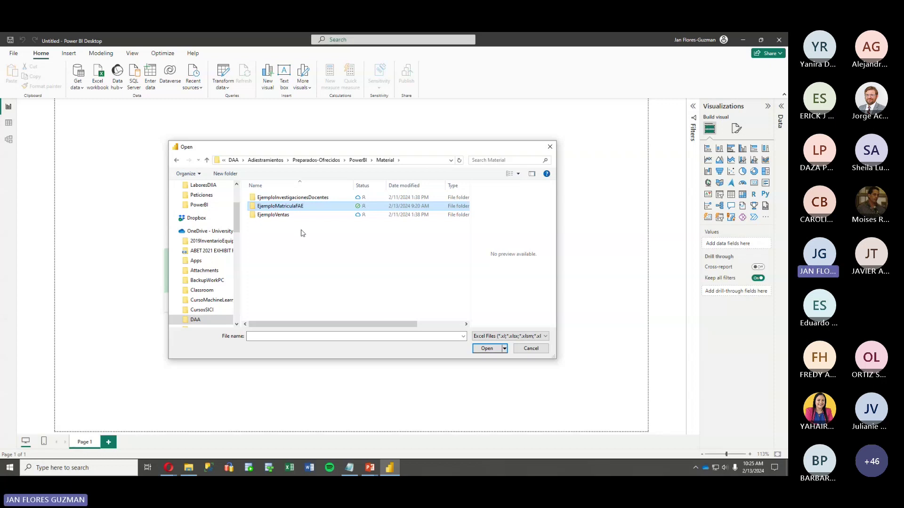
{"action": "double_click", "coordinate": [296, 210]}
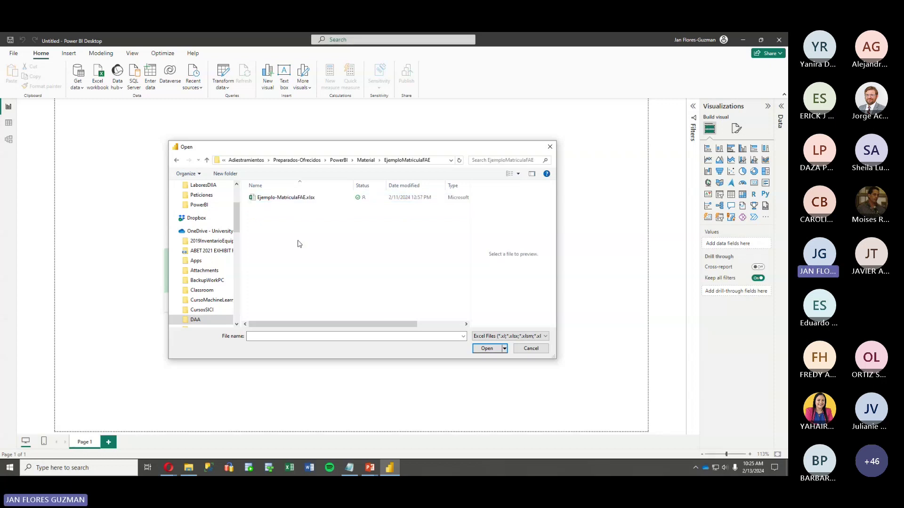
{"action": "left_click", "coordinate": [291, 201]}
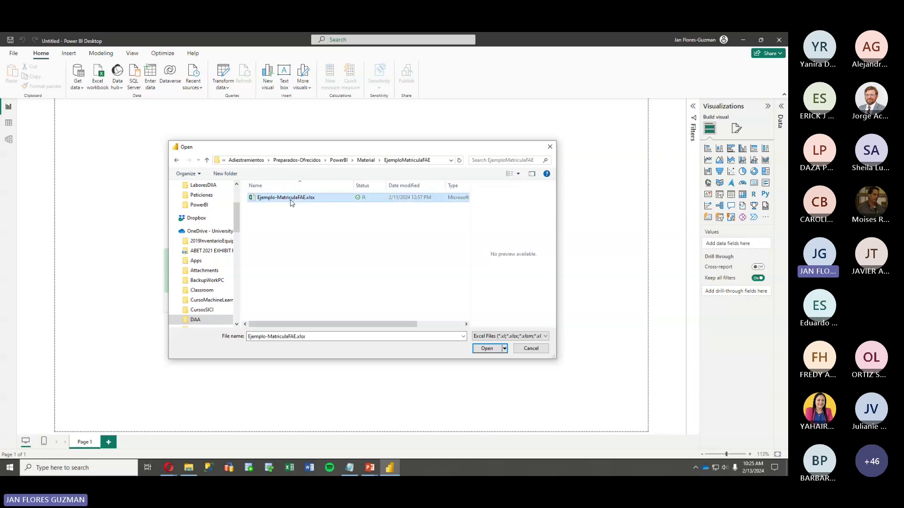
{"action": "left_click", "coordinate": [487, 349]}
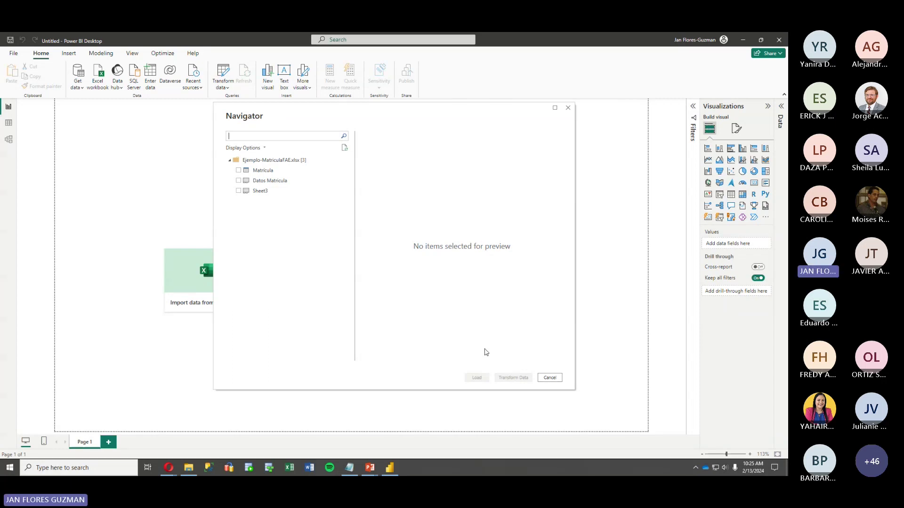
Switch to the PowerPoint slide show and advance to the slide "Power BI: Cargar datos (5)"
{"action": "key", "text": "alt+Tab"}
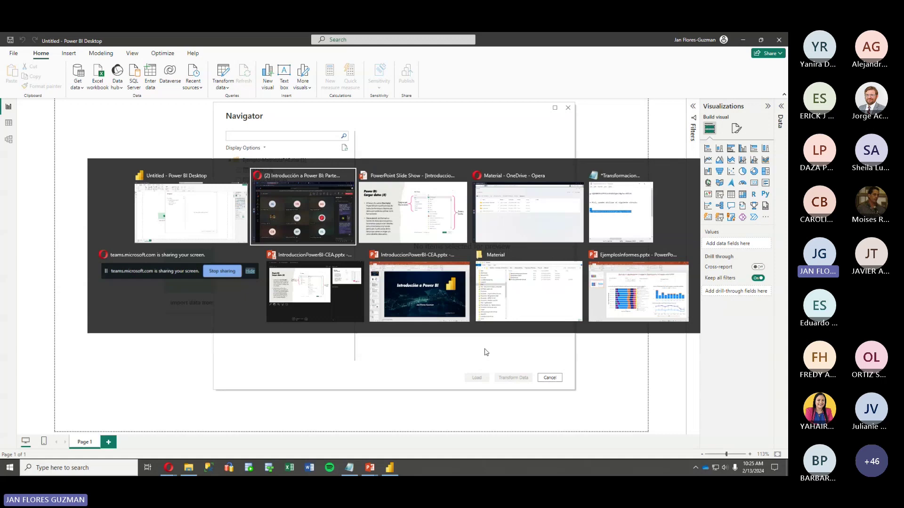
{"action": "key", "text": "alt+Tab"}
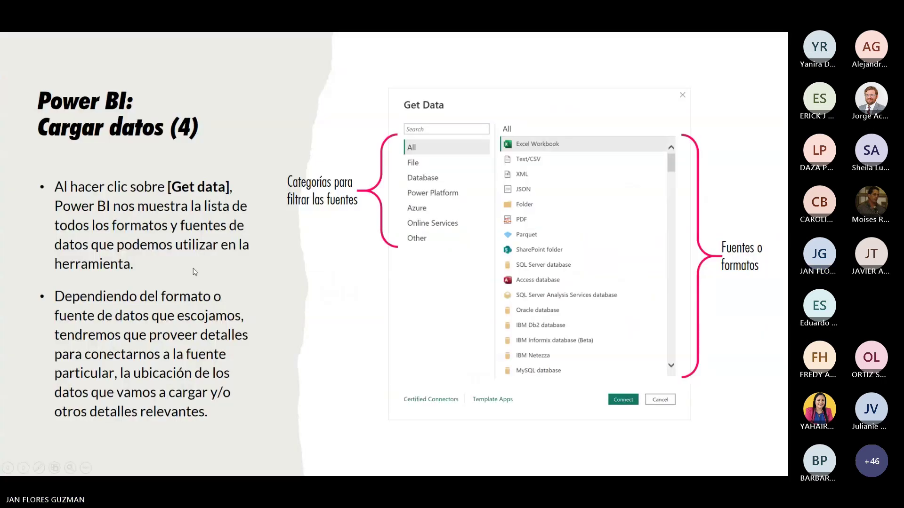
{"action": "left_click", "coordinate": [269, 295]}
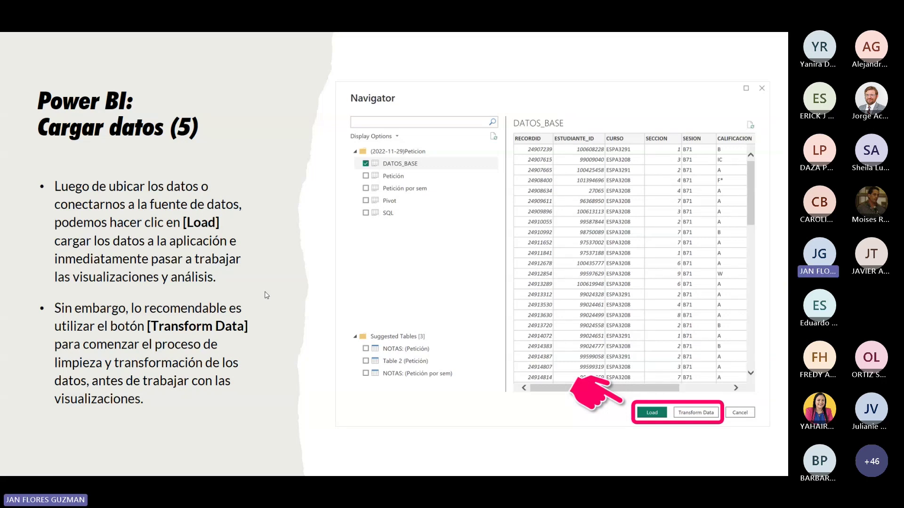
Return to Power BI Desktop, preview the Matrícula table in the maximized Navigator, and close it without loading
{"action": "key", "text": "alt+Tab"}
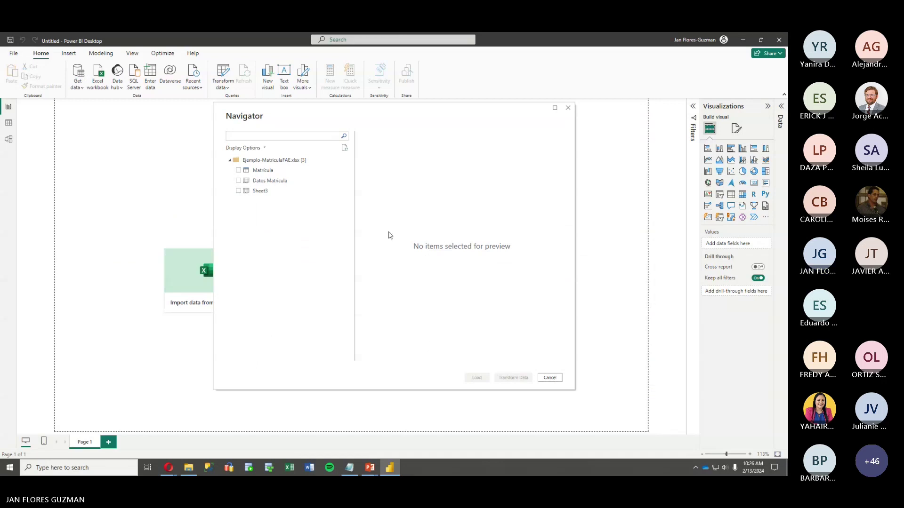
{"action": "left_click", "coordinate": [555, 108]}
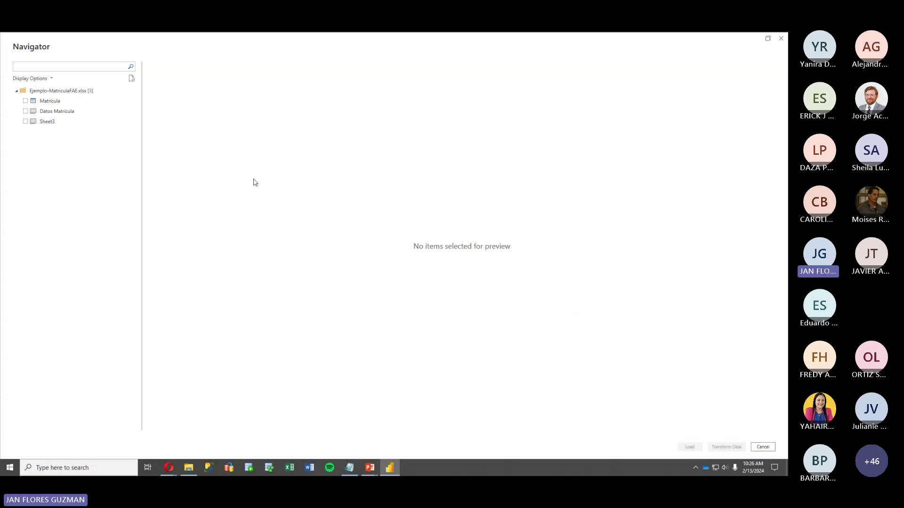
{"action": "left_click", "coordinate": [50, 104]}
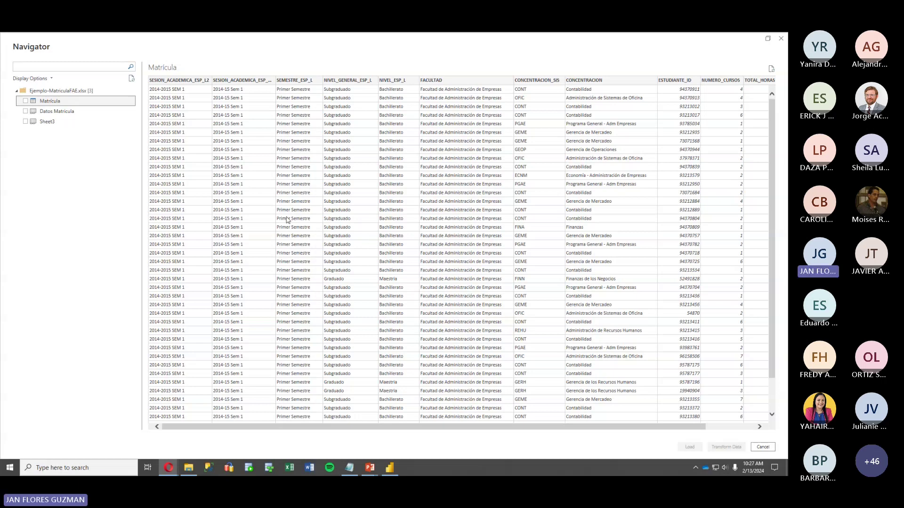
{"action": "key", "text": "Escape"}
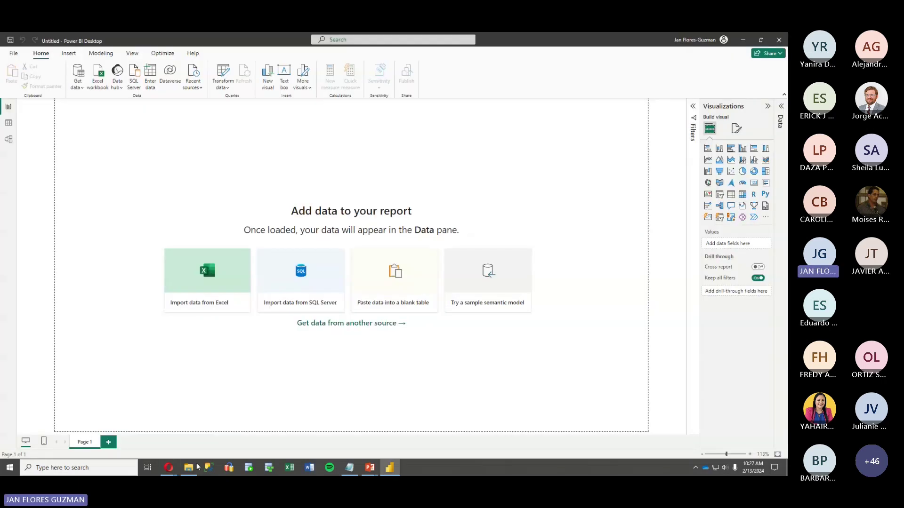
Open Ejemplo-MatriculaFAE.xlsx in Excel and examine the Datos Matricula sheet's heading rows and table, plus Sheet3
{"action": "left_click", "coordinate": [191, 468]}
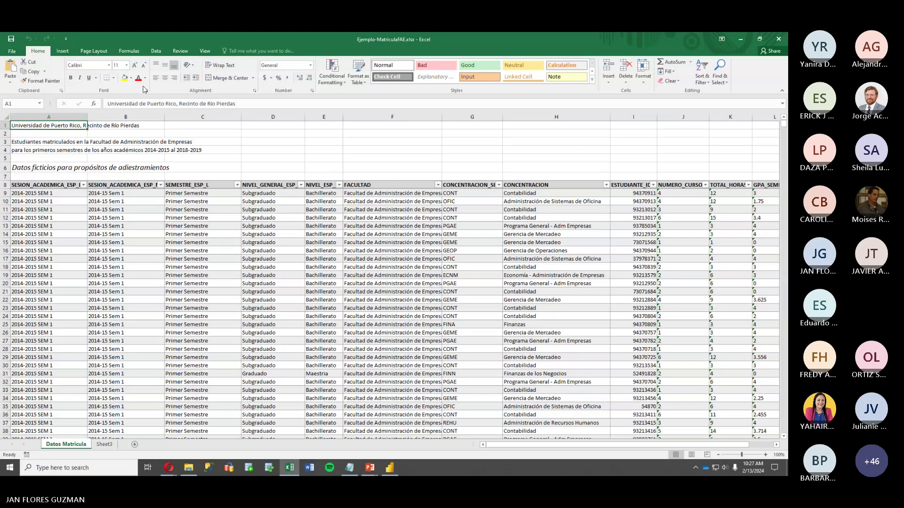
{"action": "key", "text": "alt+Tab"}
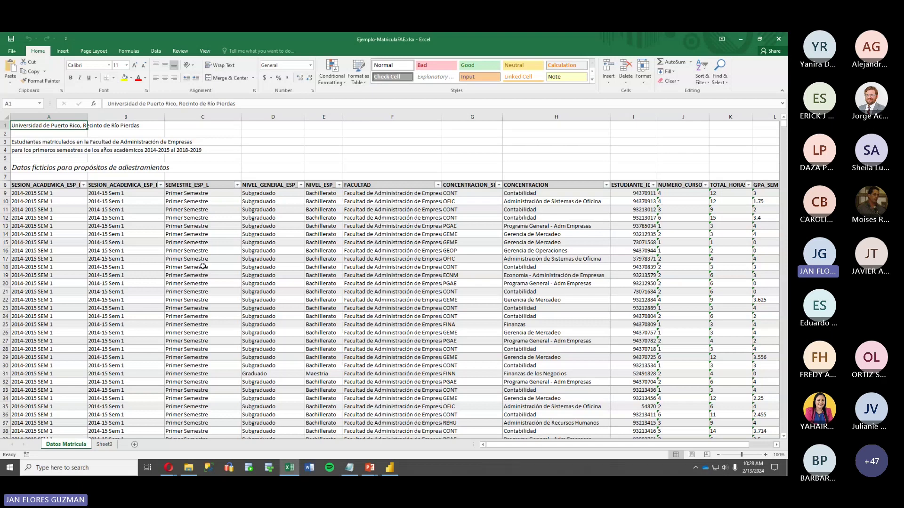
{"action": "left_click", "coordinate": [202, 267]}
{"action": "scroll", "coordinate": [203, 267], "scroll_direction": "up", "scroll_amount": 4}
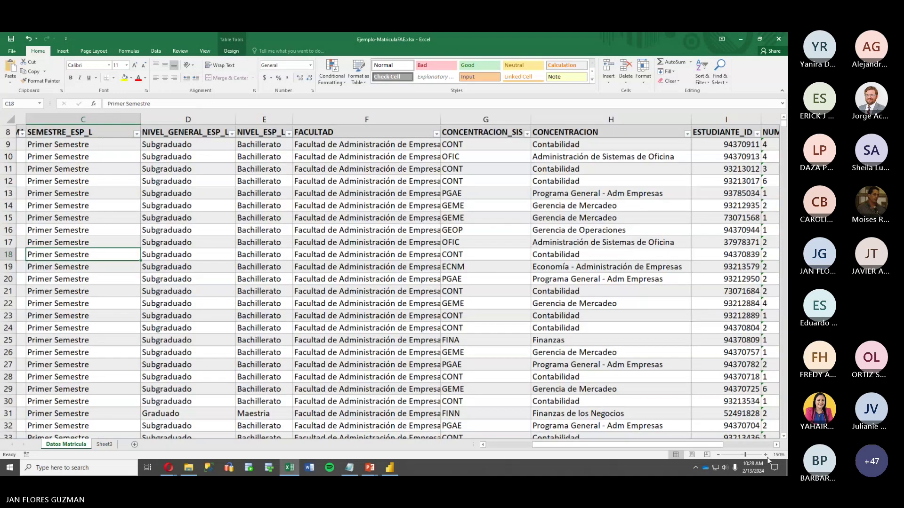
{"action": "scroll", "coordinate": [769, 460], "scroll_direction": "up", "scroll_amount": 3}
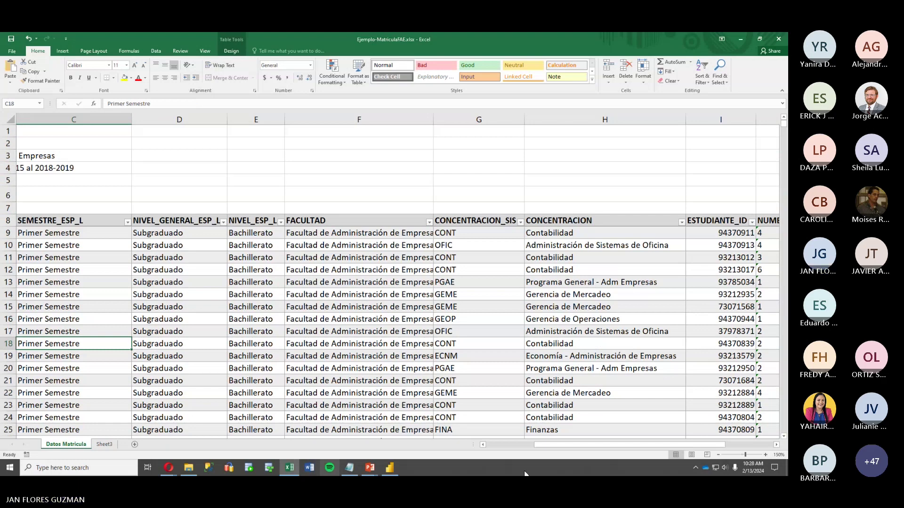
{"action": "scroll", "coordinate": [197, 279], "scroll_direction": "left", "scroll_amount": 3}
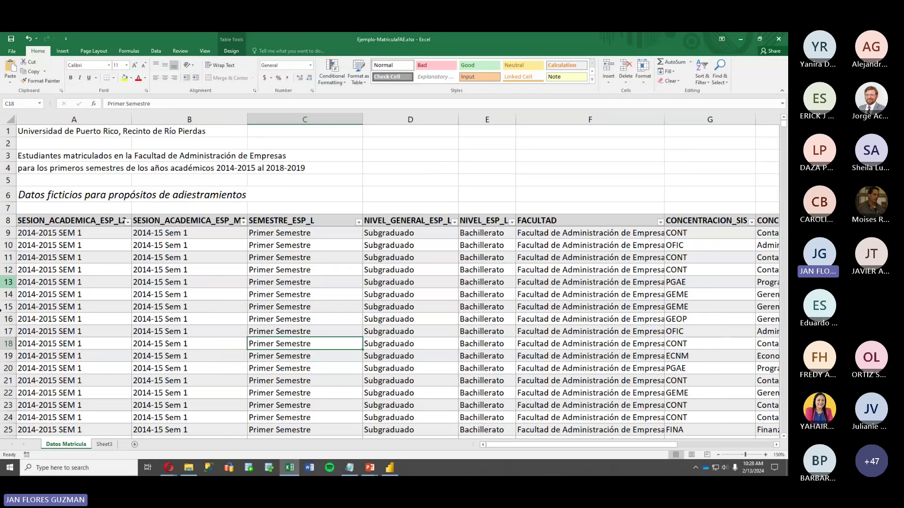
{"action": "left_click", "coordinate": [103, 445]}
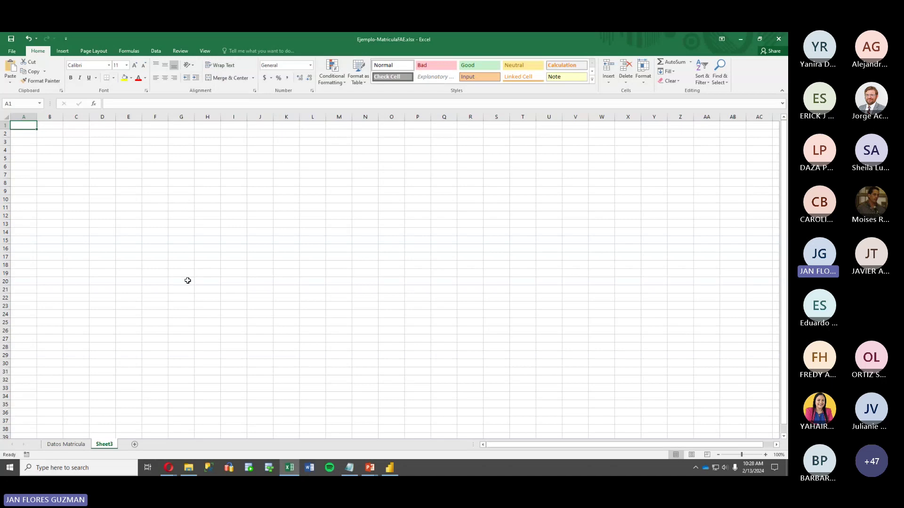
Return to the Datos Matricula sheet and examine the heading text in rows 1 to 6 and the first academic-session column
{"action": "left_click", "coordinate": [66, 444]}
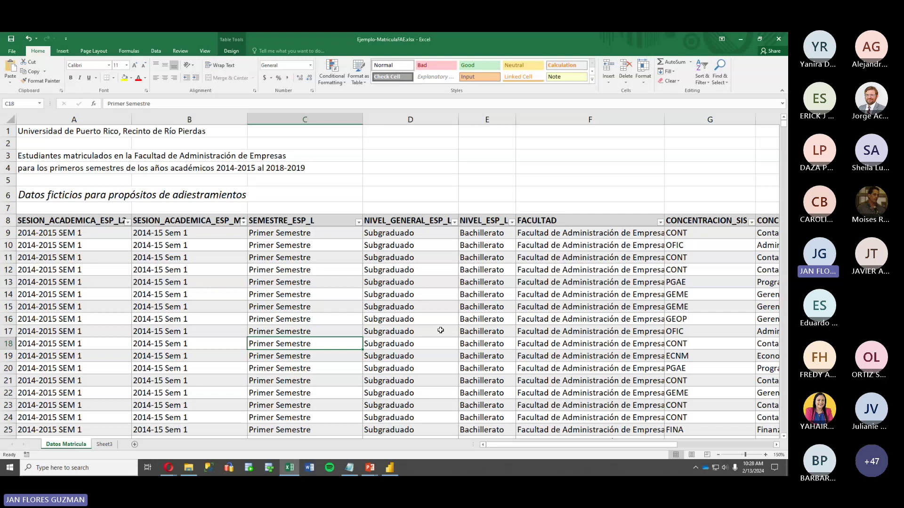
{"action": "left_click", "coordinate": [74, 143]}
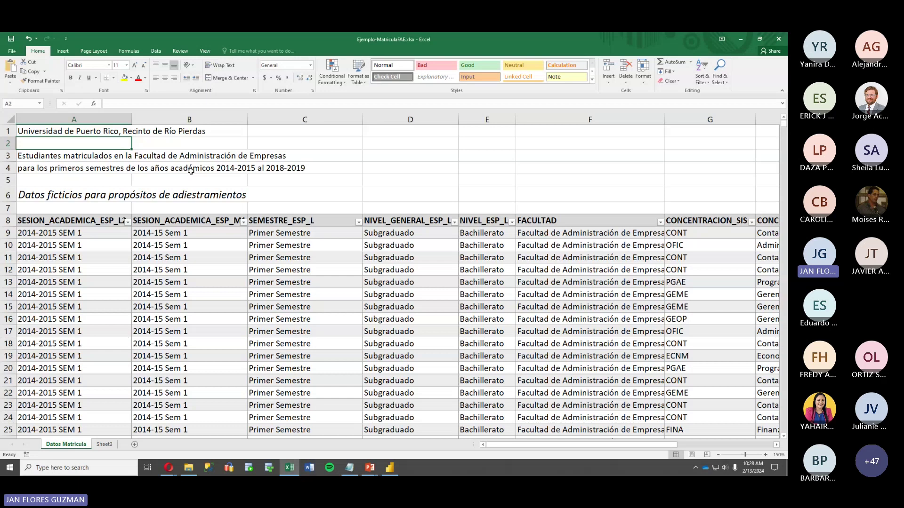
{"action": "key", "text": "Down"}
{"action": "key", "text": "Down"}
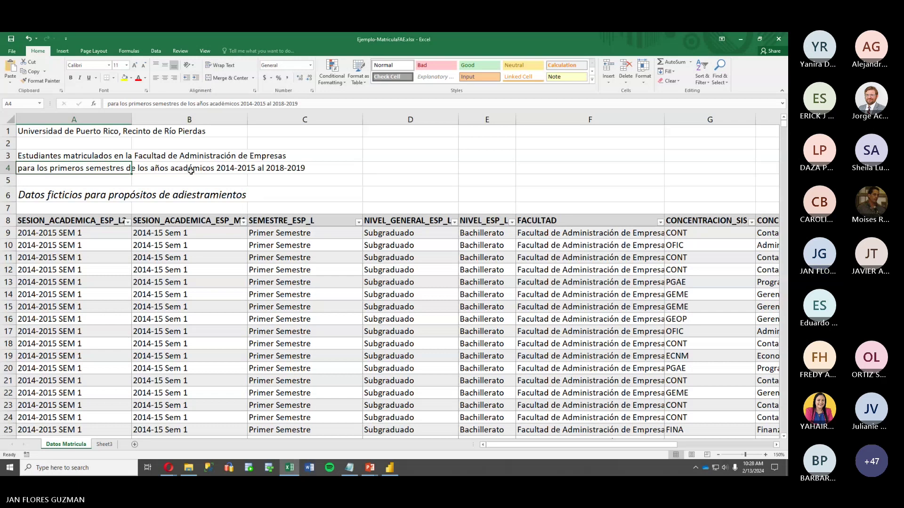
{"action": "key", "text": "alt+Tab"}
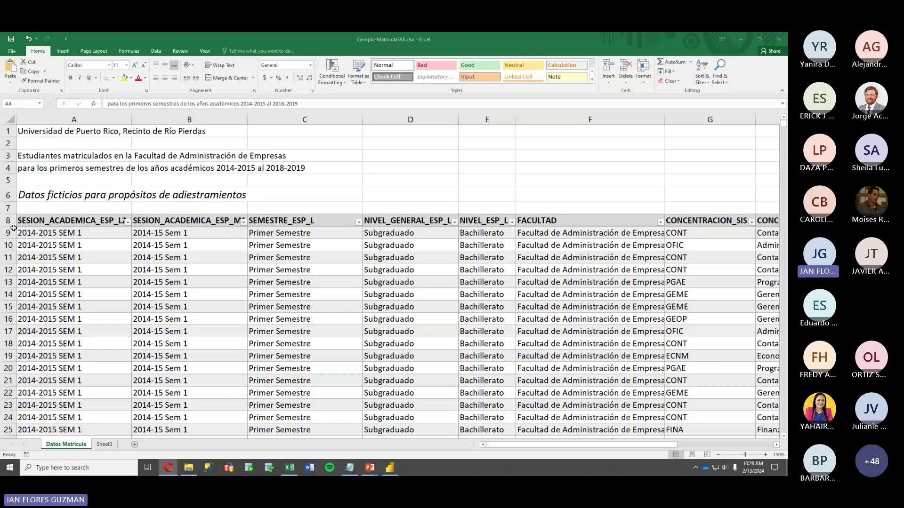
{"action": "key", "text": "alt+Tab"}
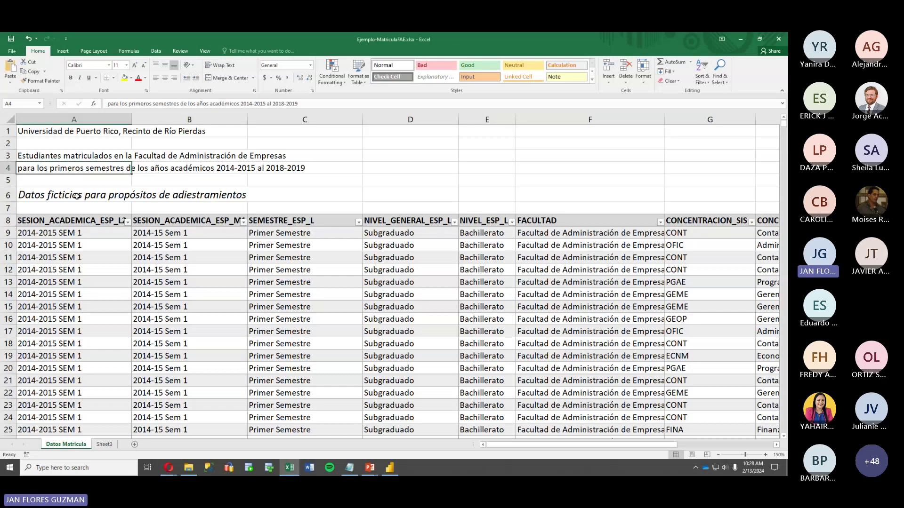
{"action": "left_click", "coordinate": [76, 196]}
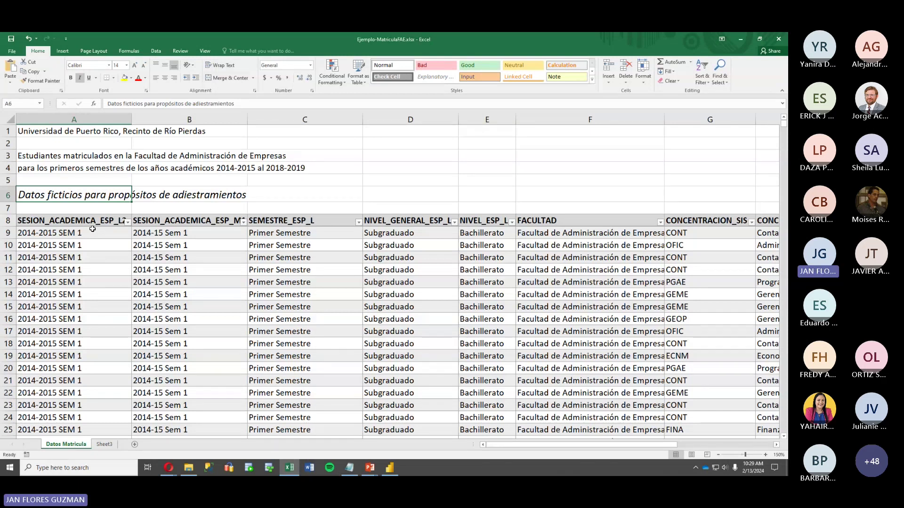
{"action": "left_click", "coordinate": [53, 235]}
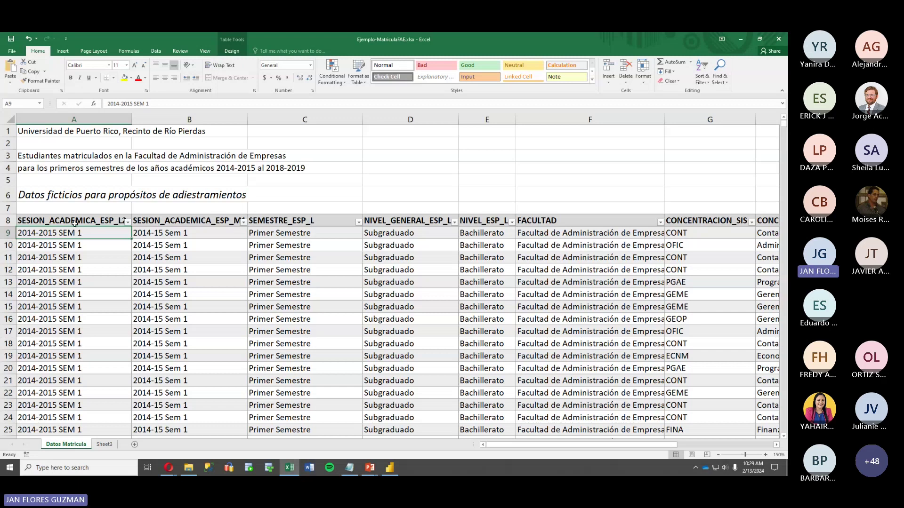
{"action": "left_click", "coordinate": [115, 278]}
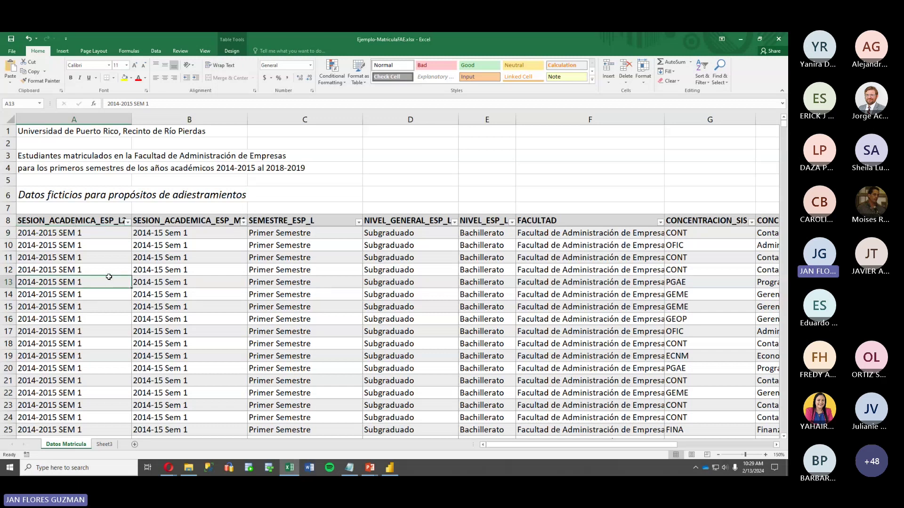
{"action": "left_click", "coordinate": [42, 168]}
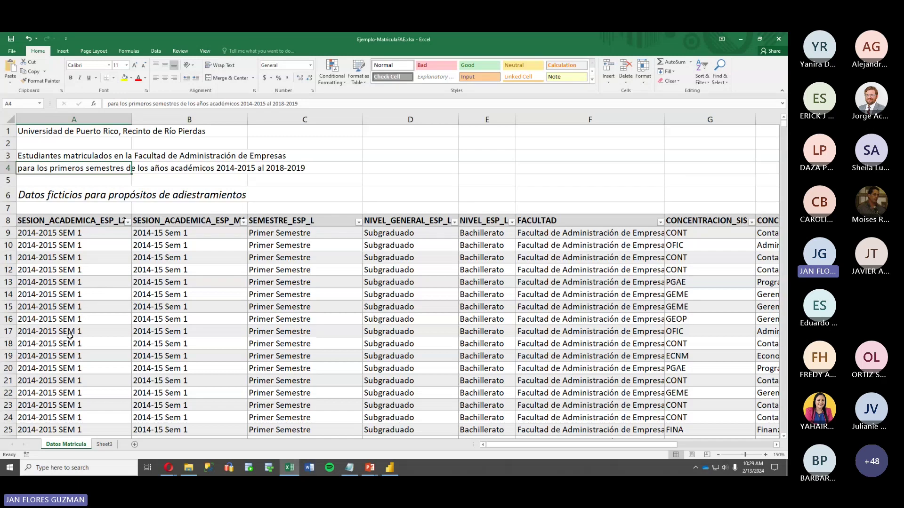
Look through the table's rows to examine which academic sessions and semesters the enrollment records cover
{"action": "left_click", "coordinate": [73, 321]}
{"action": "scroll", "coordinate": [75, 320], "scroll_direction": "down", "scroll_amount": 7}
{"action": "scroll", "coordinate": [76, 322], "scroll_direction": "down", "scroll_amount": 6}
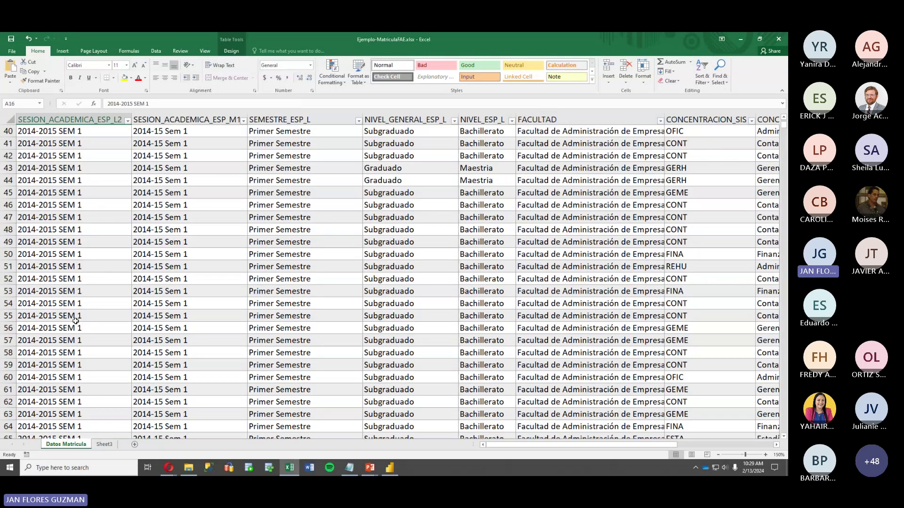
{"action": "scroll", "coordinate": [76, 321], "scroll_direction": "down", "scroll_amount": 20}
{"action": "scroll", "coordinate": [78, 325], "scroll_direction": "down", "scroll_amount": 20}
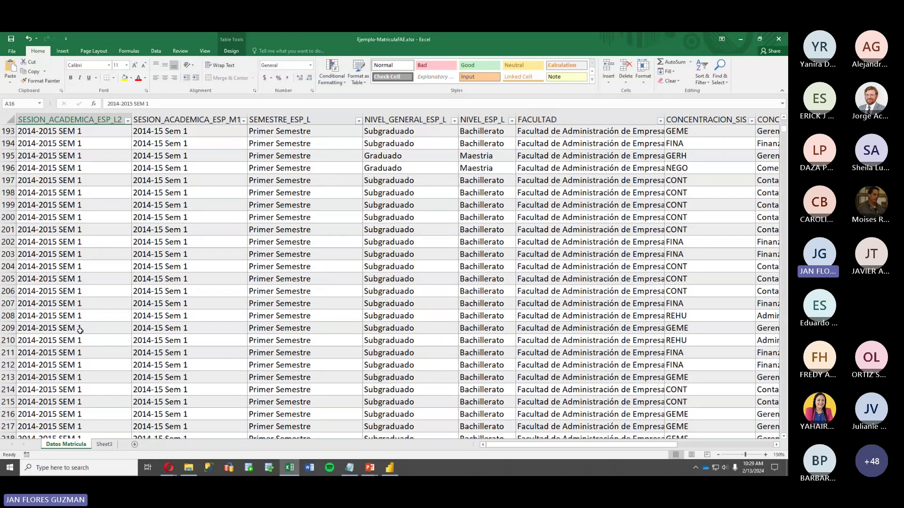
{"action": "scroll", "coordinate": [80, 330], "scroll_direction": "down", "scroll_amount": 20}
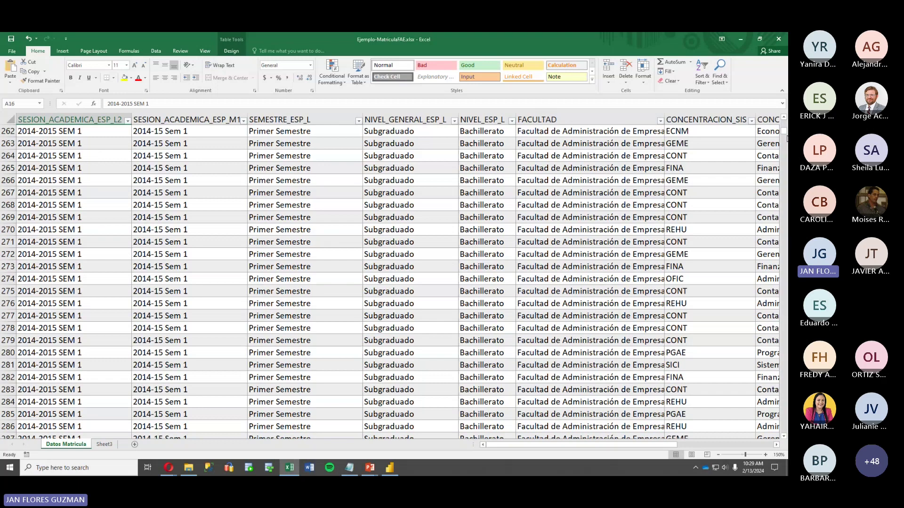
{"action": "left_click_drag", "start_coordinate": [784, 133], "coordinate": [784, 197]}
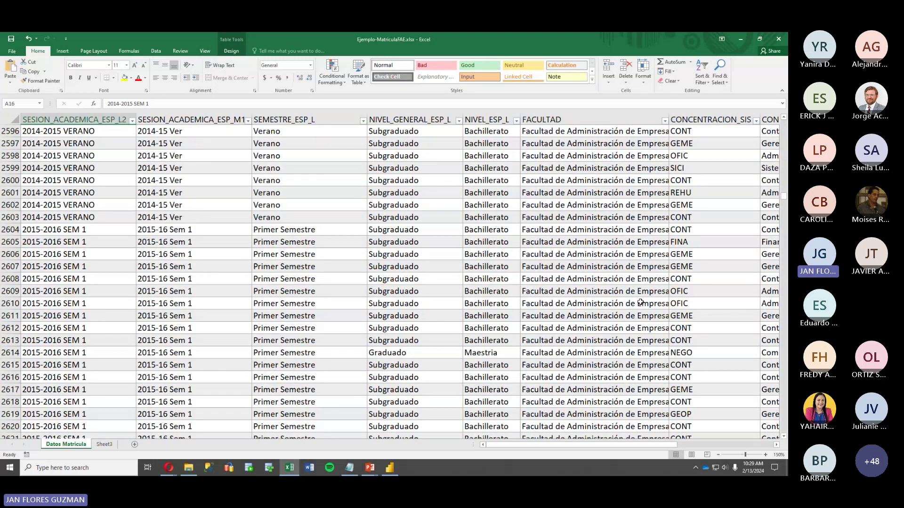
{"action": "scroll", "coordinate": [640, 302], "scroll_direction": "up", "scroll_amount": 6}
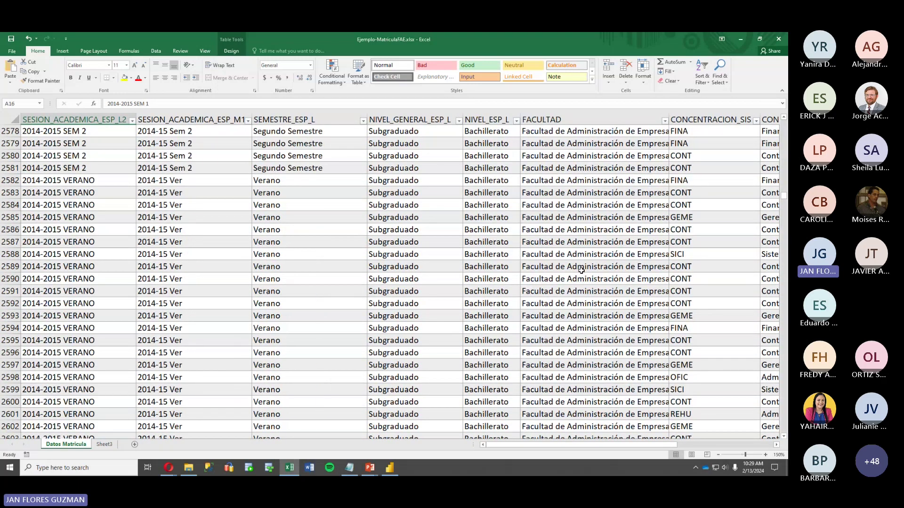
{"action": "left_click_drag", "start_coordinate": [784, 196], "coordinate": [784, 123]}
Change the heading in cell A4 to "para las sesiones académicas de los años académicos 2014-2015 al 2018-2019"
{"action": "left_click", "coordinate": [124, 168]}
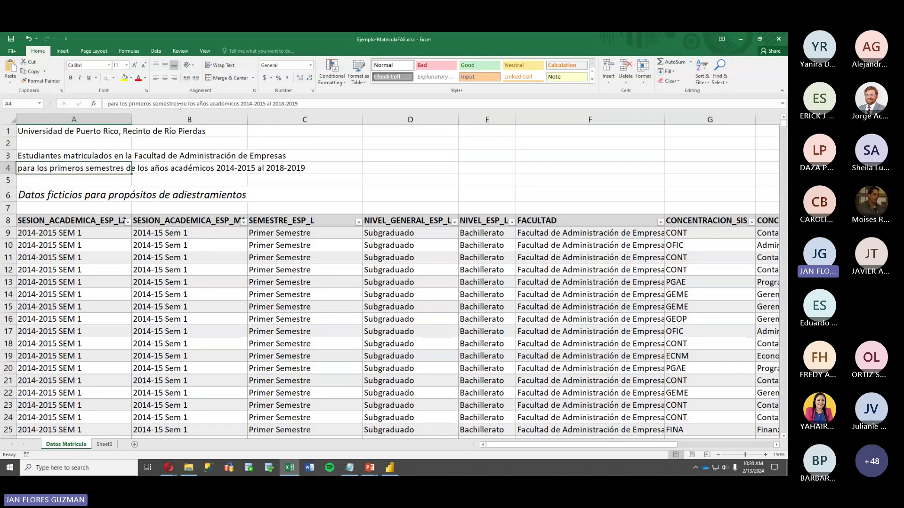
{"action": "left_click", "coordinate": [154, 104]}
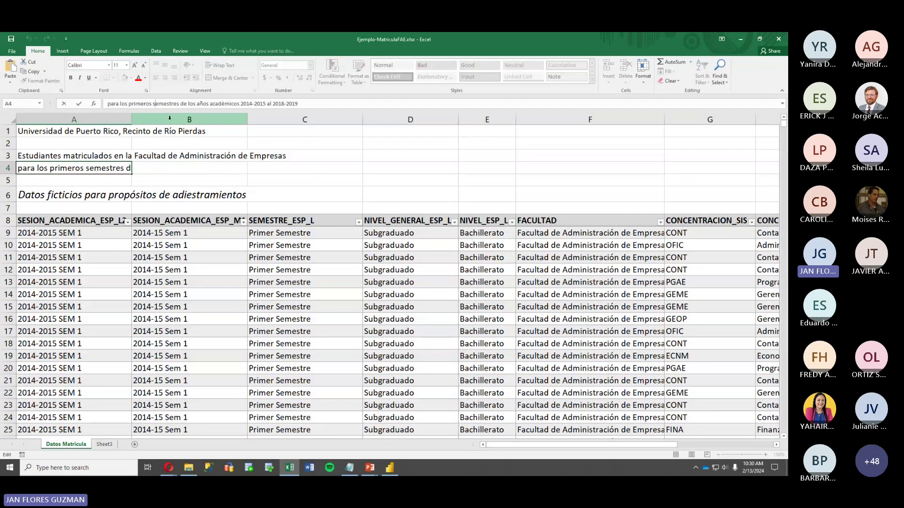
{"action": "left_click", "coordinate": [132, 194]}
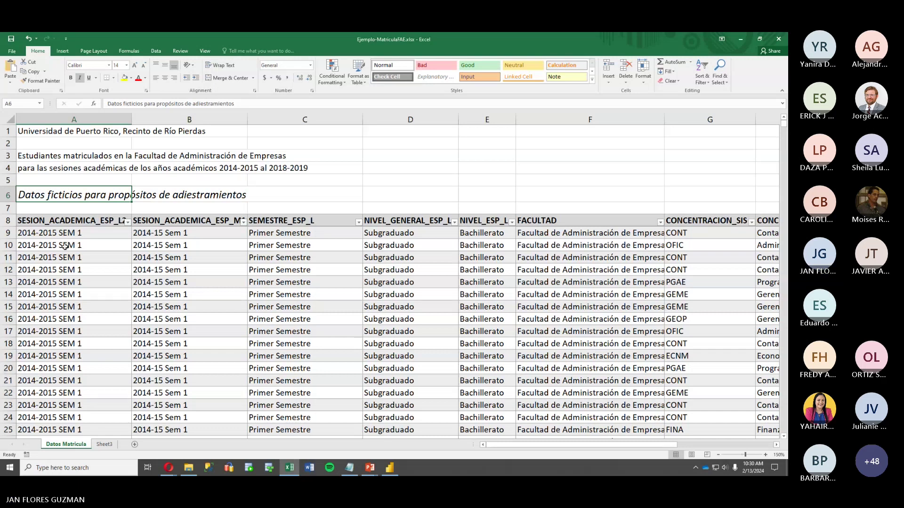
Examine the first record's session and semester fields, and the values down the NIVEL_GENERAL_ESP_L column
{"action": "key", "text": "Down"}
{"action": "key", "text": "Down"}
{"action": "key", "text": "Down"}
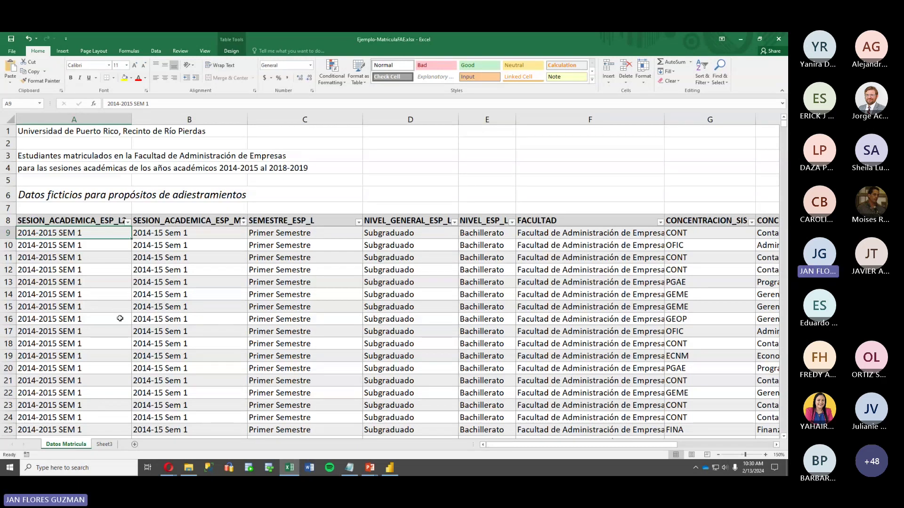
{"action": "key", "text": "Right"}
{"action": "key", "text": "Right"}
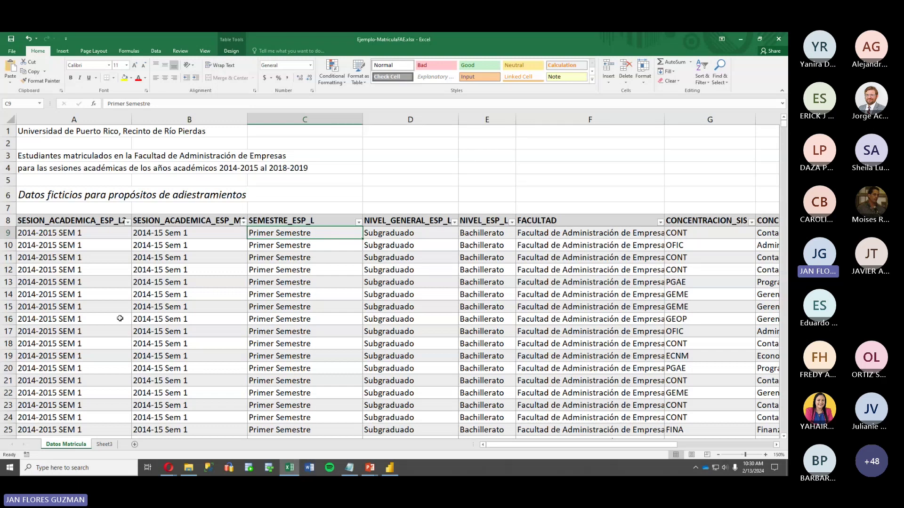
{"action": "key", "text": "Right"}
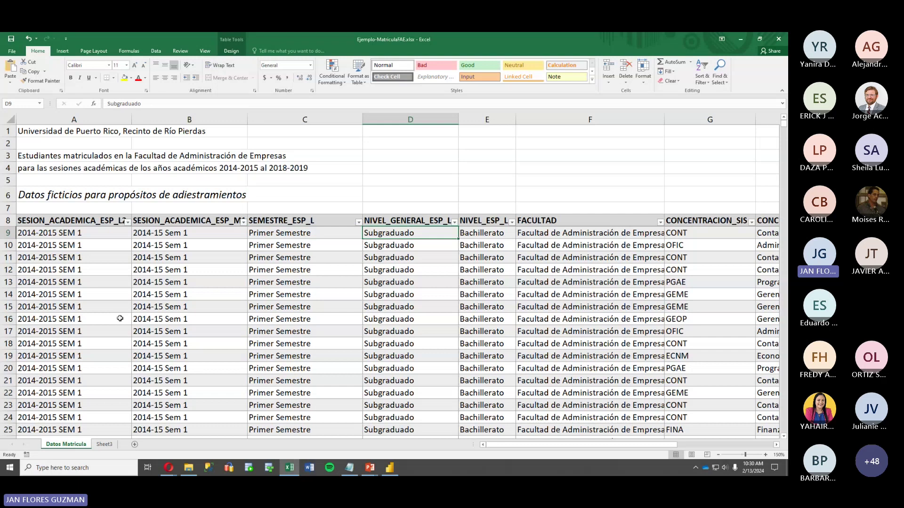
{"action": "key", "text": "Down"}
{"action": "key", "text": "Down"}
{"action": "key", "text": "Down"}
{"action": "key", "text": "Down"}
{"action": "key", "text": "Down"}
{"action": "key", "text": "Down"}
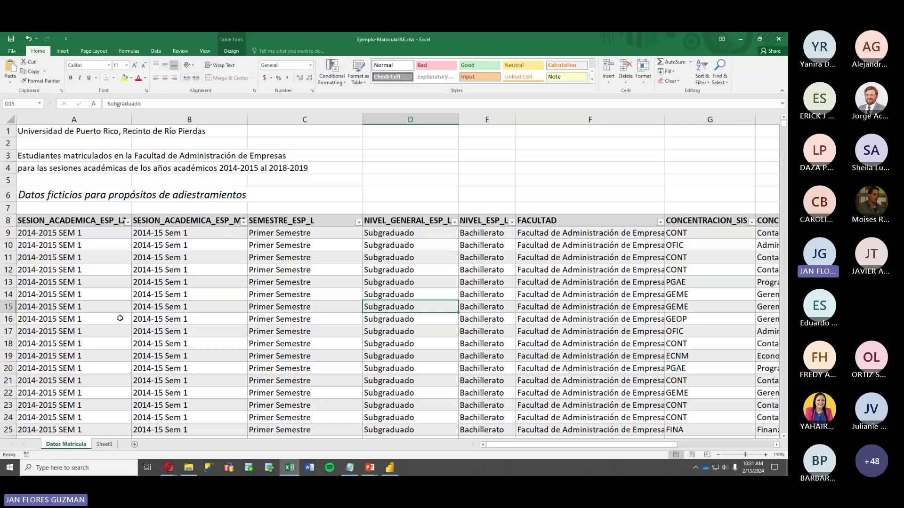
Review the filter values available for NIVEL_GENERAL_ESP_L and NIVEL_ESP_L without applying a filter
{"action": "left_click", "coordinate": [385, 219]}
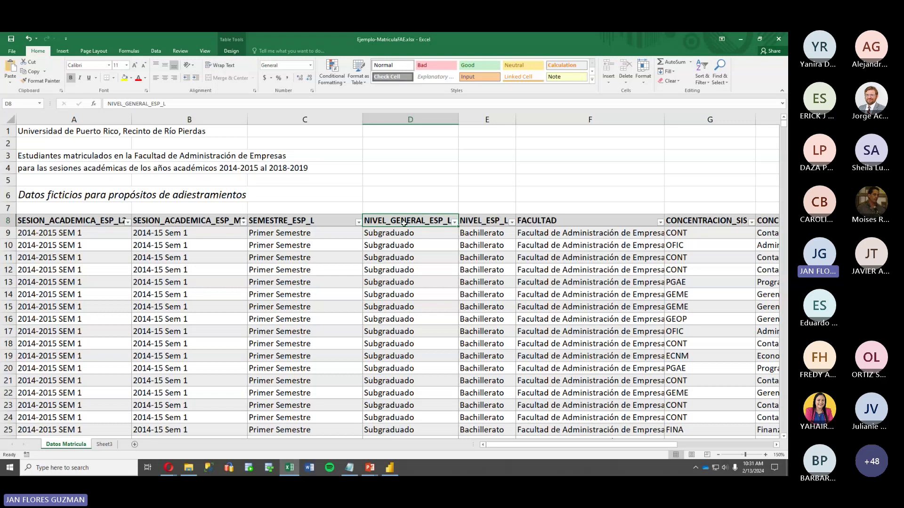
{"action": "left_click", "coordinate": [454, 222]}
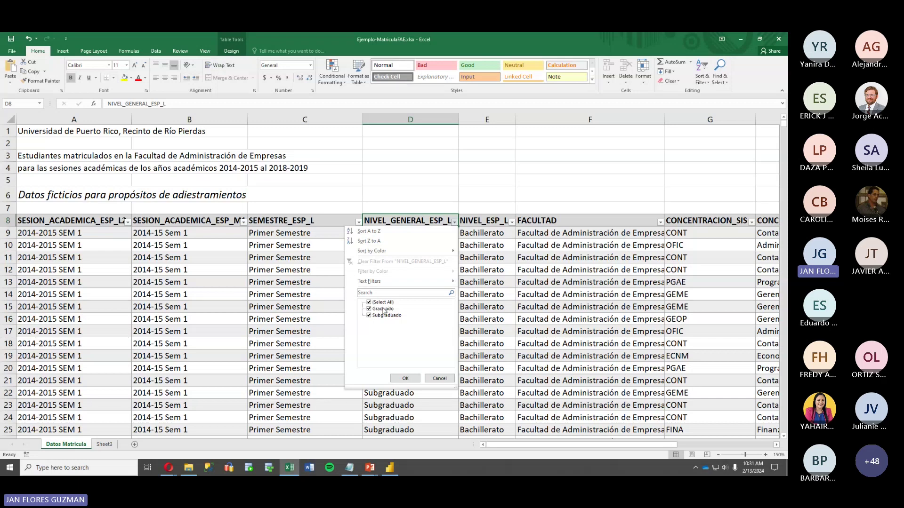
{"action": "left_click", "coordinate": [440, 379]}
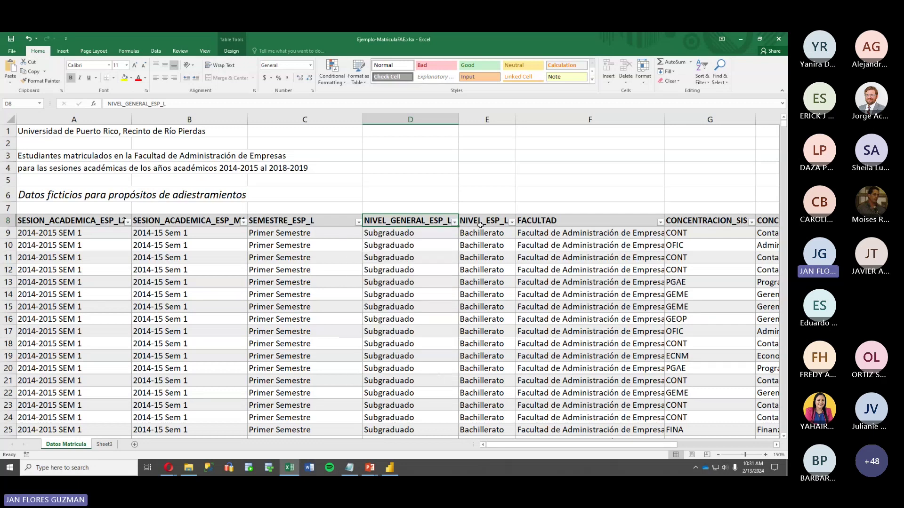
{"action": "left_click", "coordinate": [481, 225]}
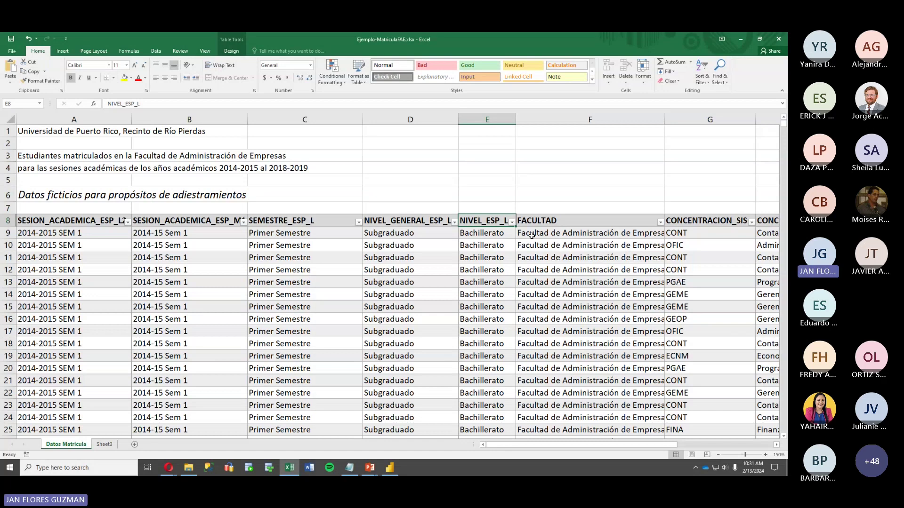
{"action": "left_click", "coordinate": [512, 222]}
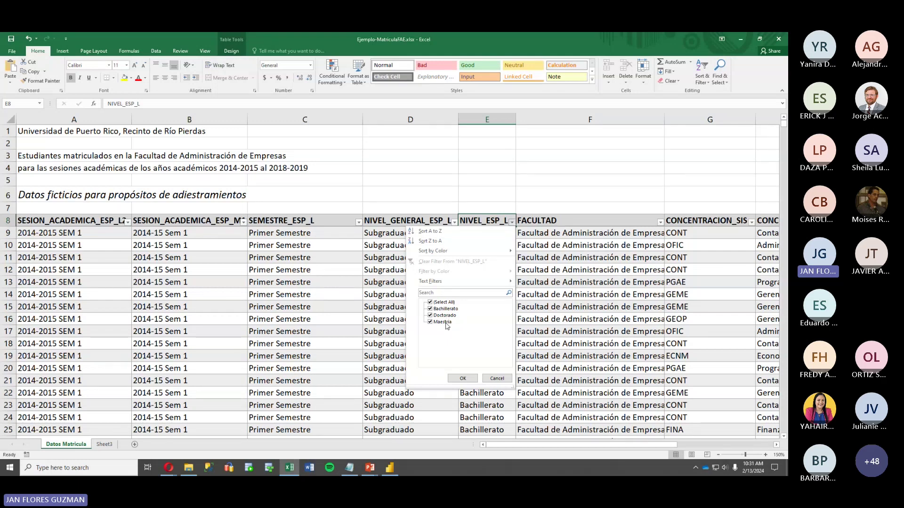
{"action": "left_click", "coordinate": [497, 379]}
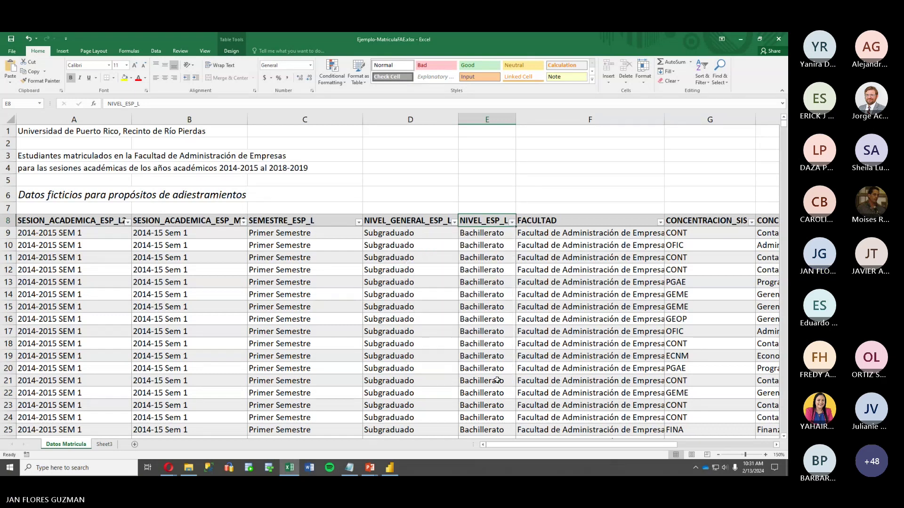
Examine the FACULTAD and CONCENTRACION columns, and review the CONCENTRACION_SIS filter values without applying a filter
{"action": "left_click", "coordinate": [541, 247]}
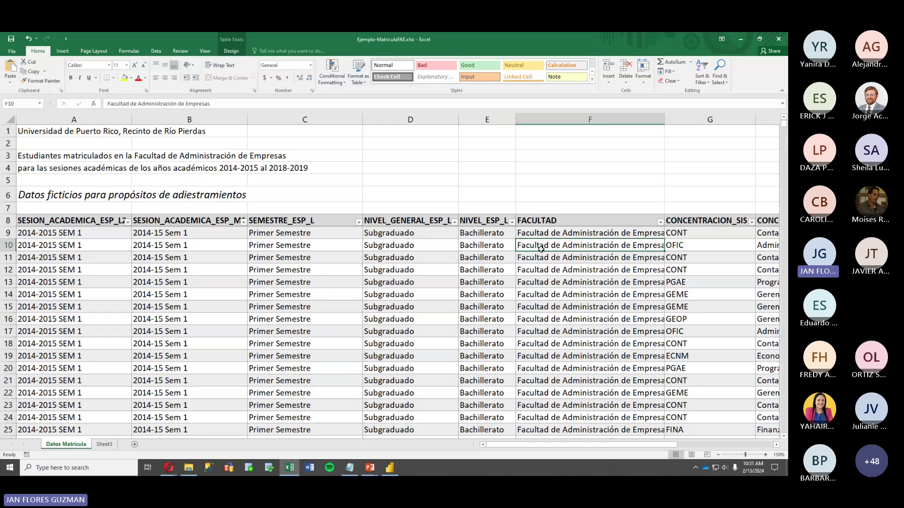
{"action": "key", "text": "Right"}
{"action": "key", "text": "Right"}
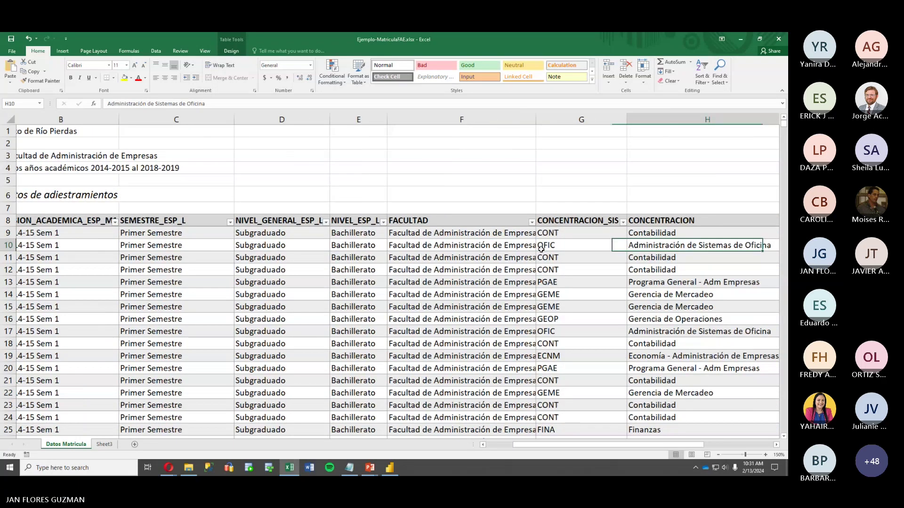
{"action": "key", "text": "Left"}
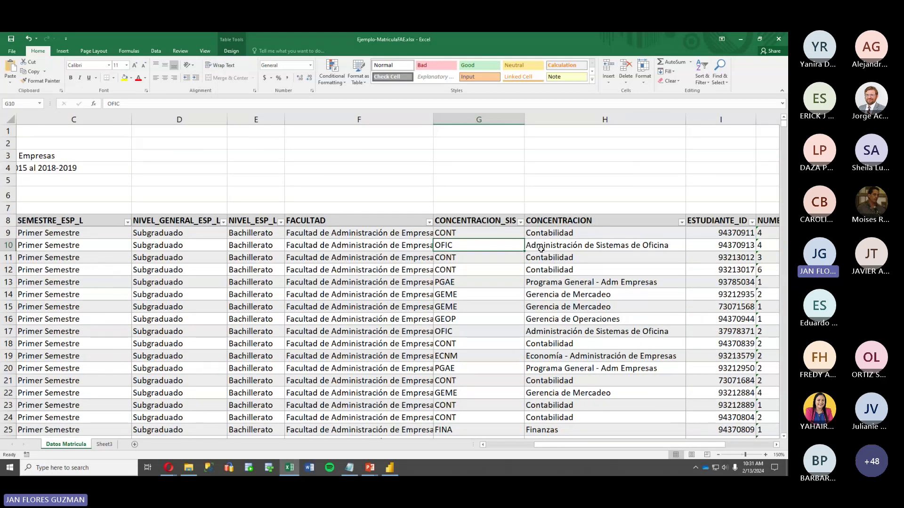
{"action": "left_click", "coordinate": [520, 222]}
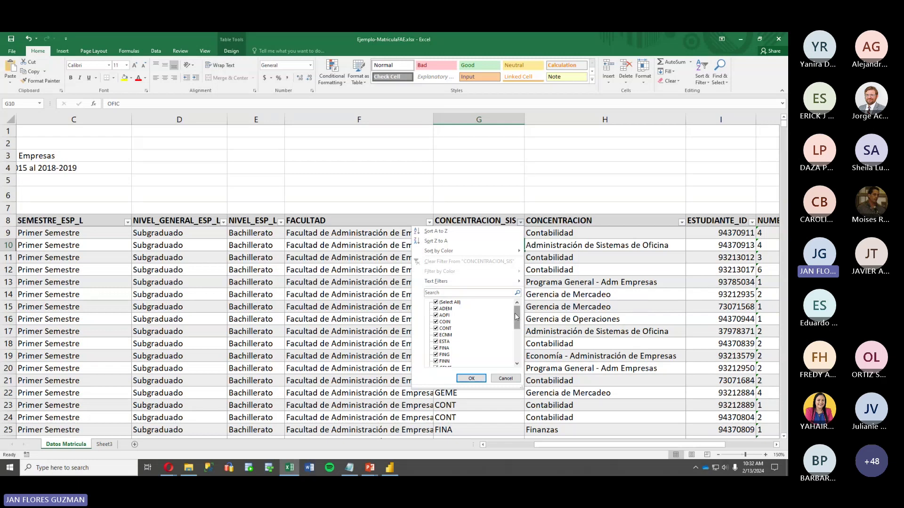
{"action": "scroll", "coordinate": [518, 321], "scroll_direction": "down", "scroll_amount": 1}
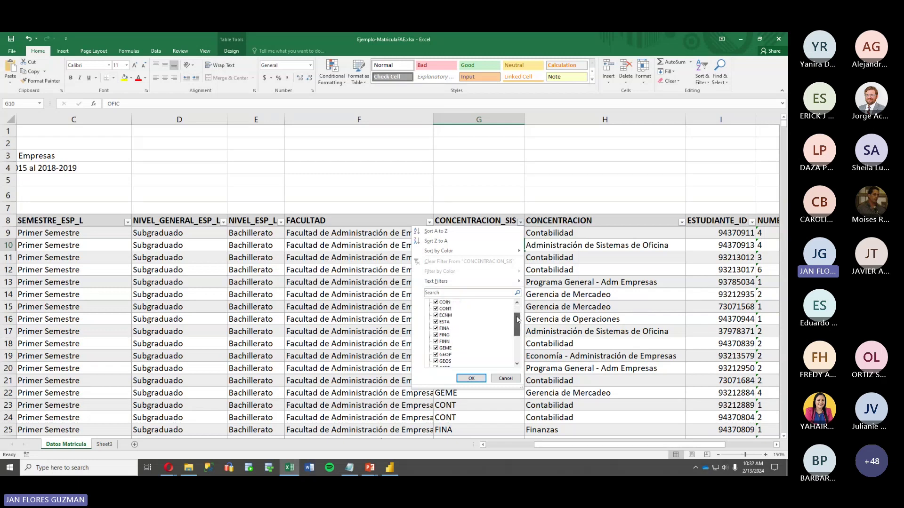
{"action": "mouse_move", "coordinate": [518, 320]}
{"action": "left_mouse_down"}
{"action": "mouse_move", "coordinate": [518, 359]}
{"action": "mouse_move", "coordinate": [522, 308]}
{"action": "left_mouse_up"}
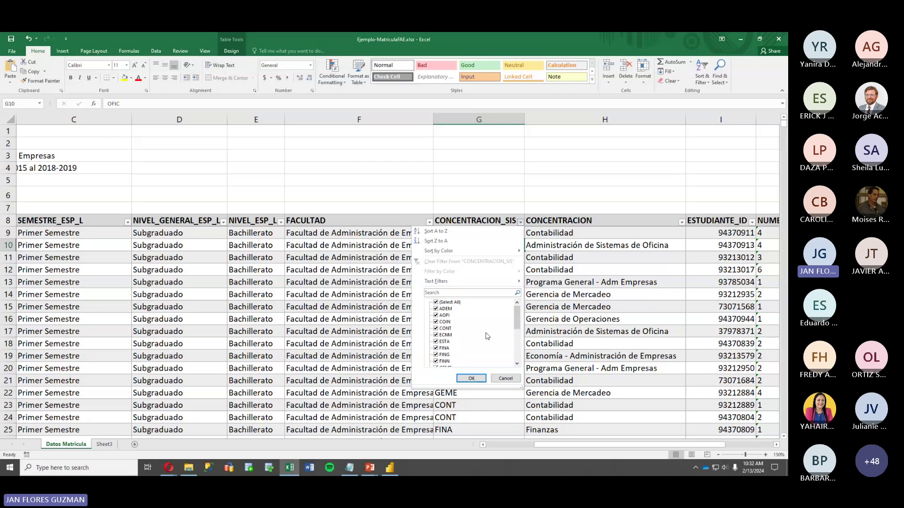
{"action": "left_click", "coordinate": [505, 377]}
{"action": "key", "text": "Up"}
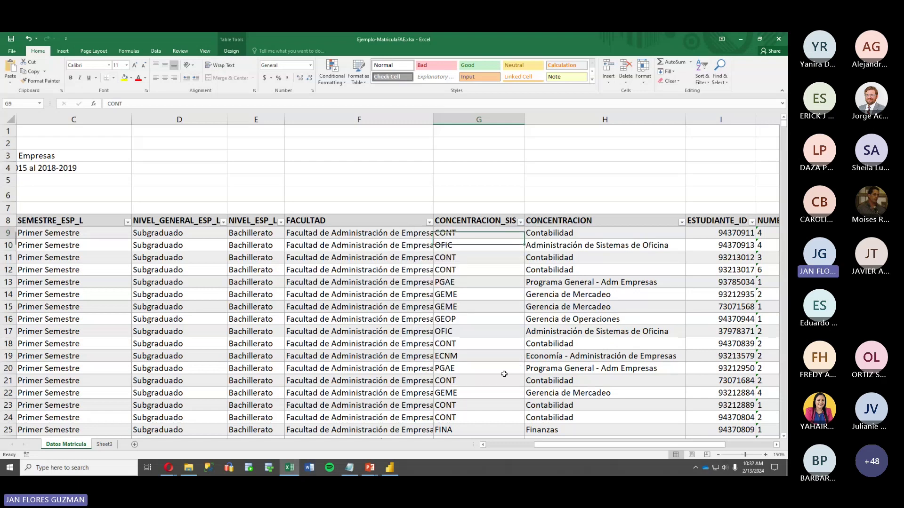
{"action": "key", "text": "Right"}
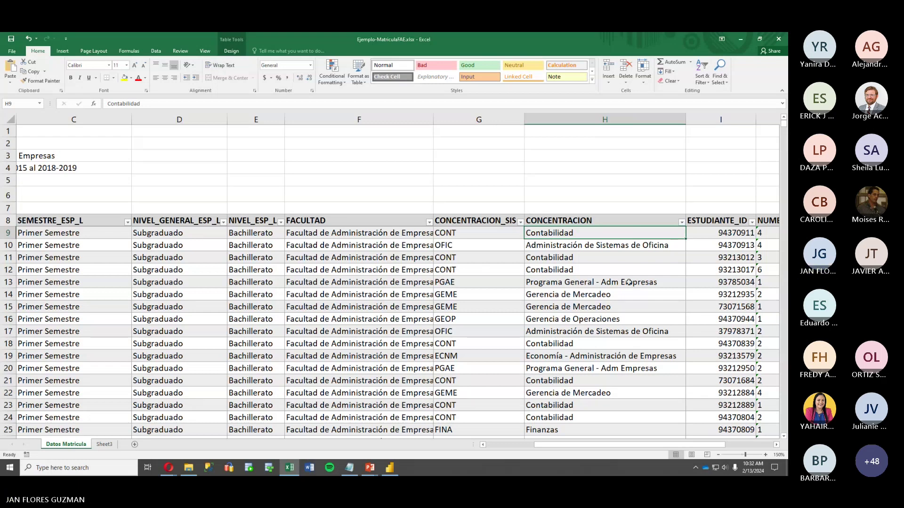
Examine the ESTUDIANTE_ID column and review its filter values without applying a filter
{"action": "key", "text": "Right"}
{"action": "key", "text": "Right"}
{"action": "key", "text": "Right"}
{"action": "key", "text": "Right"}
{"action": "key", "text": "Right"}
{"action": "key", "text": "Right"}
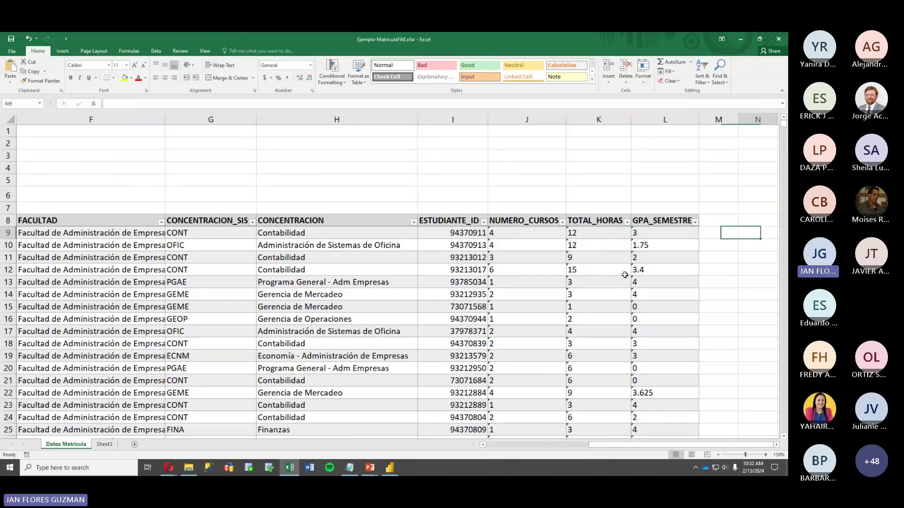
{"action": "key", "text": "Left"}
{"action": "key", "text": "Left"}
{"action": "key", "text": "Left"}
{"action": "key", "text": "Left"}
{"action": "key", "text": "Left"}
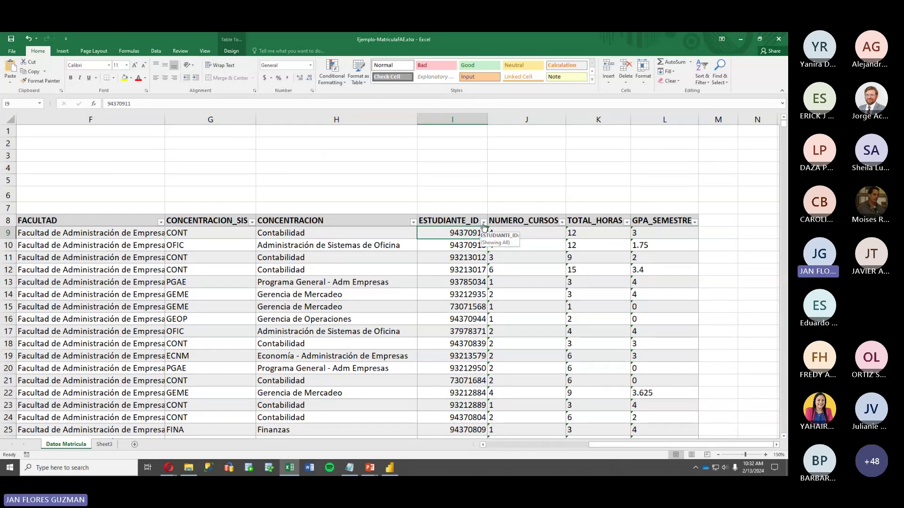
{"action": "left_click", "coordinate": [483, 223]}
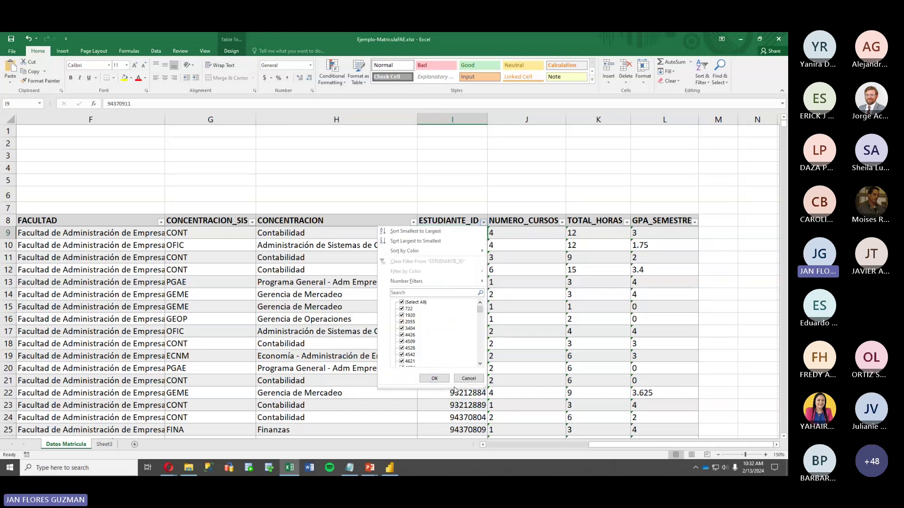
{"action": "left_click", "coordinate": [467, 379]}
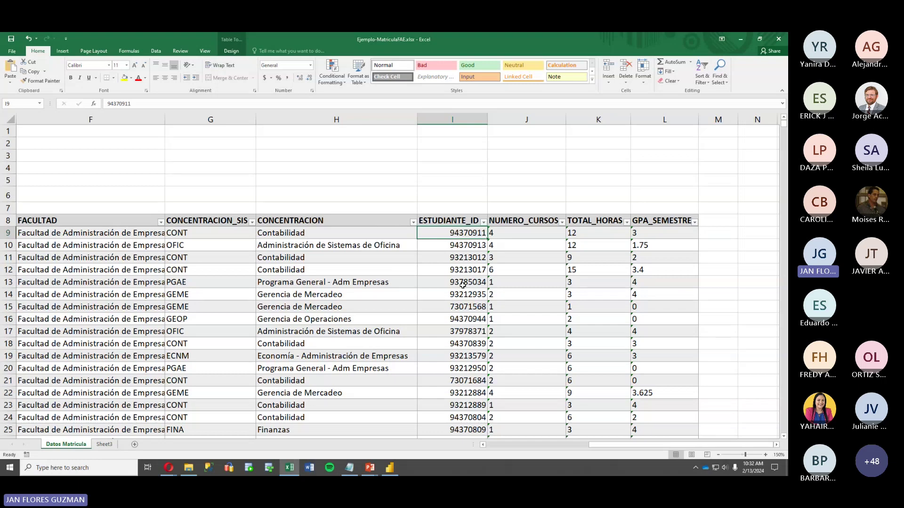
Look down the student identifiers in the ESTUDIANTE_ID column and return to its header
{"action": "key", "text": "Down"}
{"action": "key", "text": "Down"}
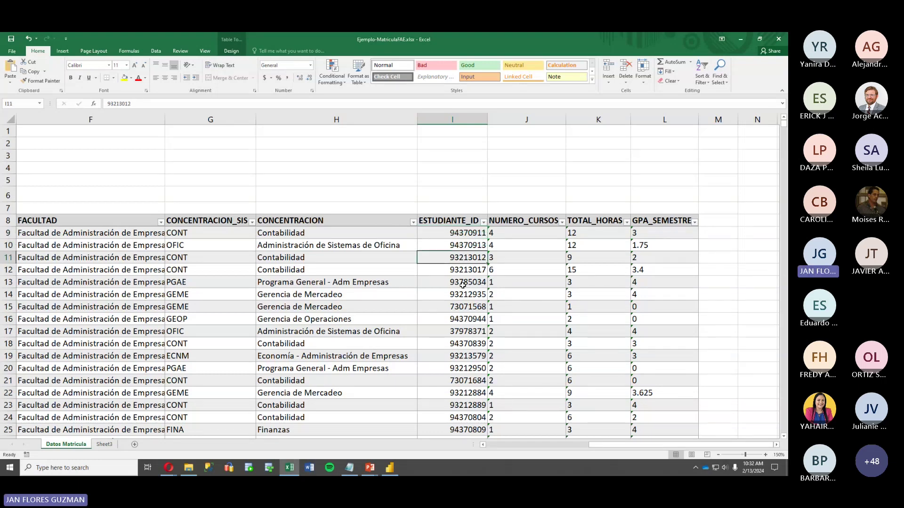
{"action": "key", "text": "Down"}
{"action": "key", "text": "Down"}
{"action": "key", "text": "Down"}
{"action": "key", "text": "Down"}
{"action": "key", "text": "Down"}
{"action": "key", "text": "Down"}
{"action": "key", "text": "Down"}
{"action": "key", "text": "Down"}
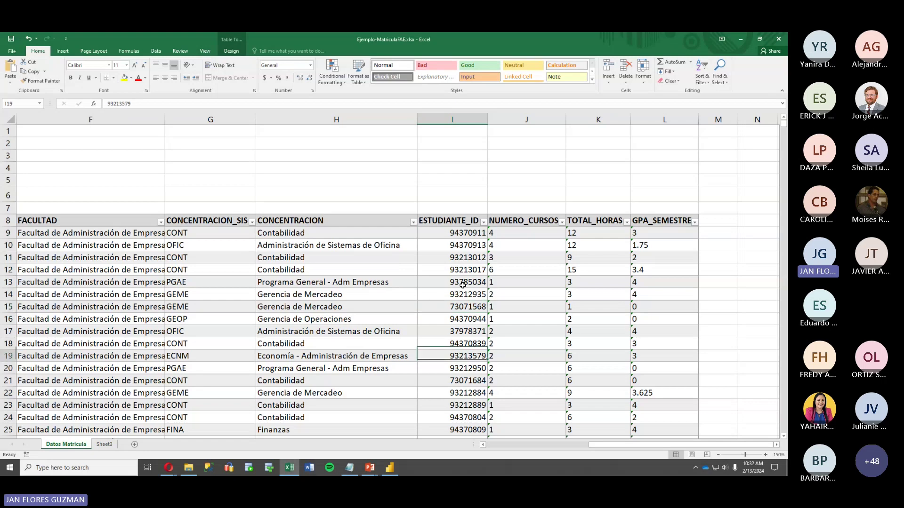
{"action": "key", "text": "Down"}
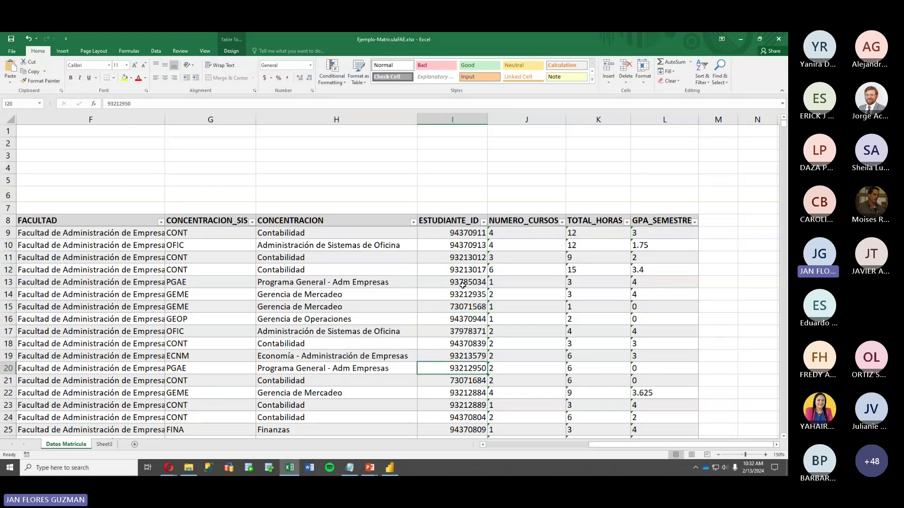
{"action": "key", "text": "ctrl+Up"}
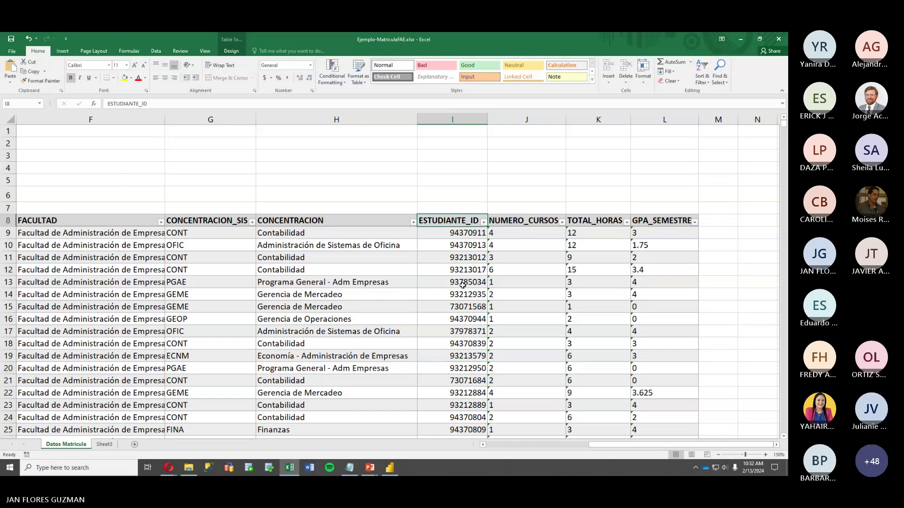
Examine the NUMERO_CURSOS field of the first record alongside its faculty, concentration and student identifier fields
{"action": "key", "text": "Right"}
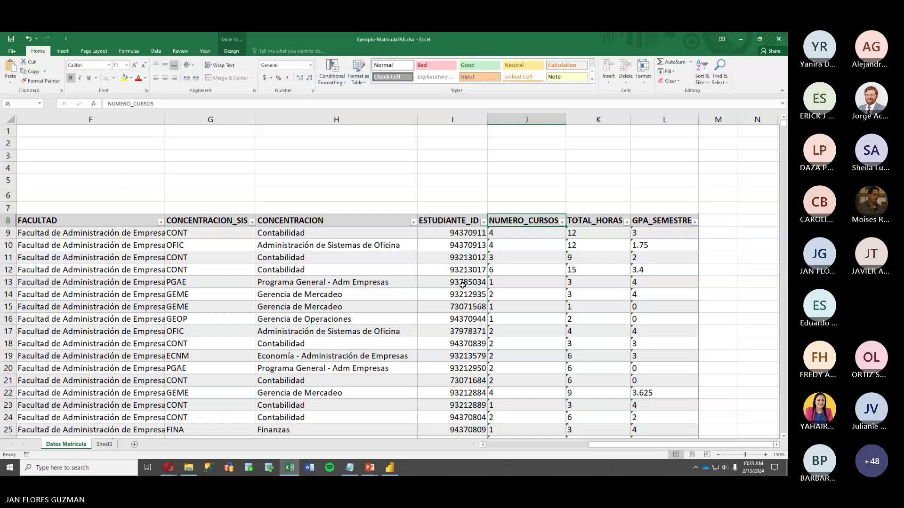
{"action": "key", "text": "Down"}
{"action": "key", "text": "Left"}
{"action": "key", "text": "Left"}
{"action": "key", "text": "Left"}
{"action": "key", "text": "Left"}
{"action": "key", "text": "Right"}
{"action": "key", "text": "Right"}
{"action": "key", "text": "Right"}
{"action": "key", "text": "Right"}
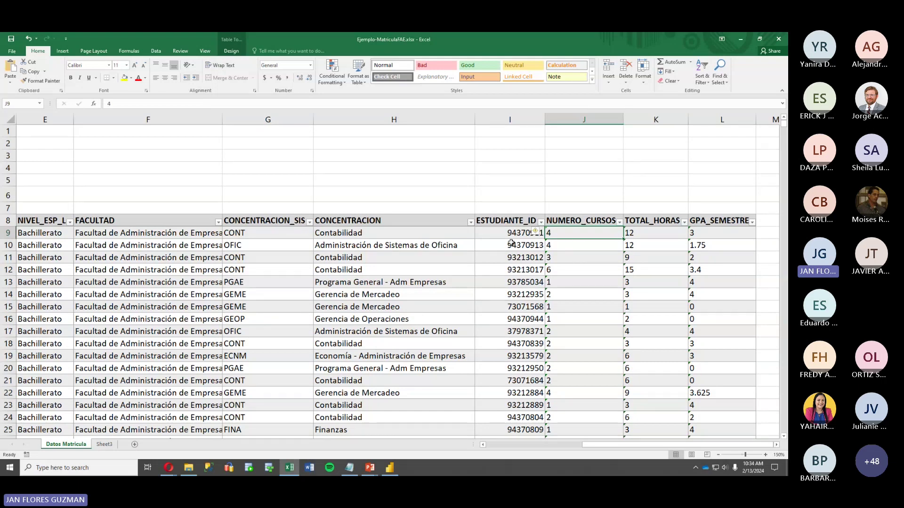
Examine the first record's TOTAL_HORAS and GPA_SEMESTRE fields, checking both ends of the row
{"action": "left_click", "coordinate": [658, 232]}
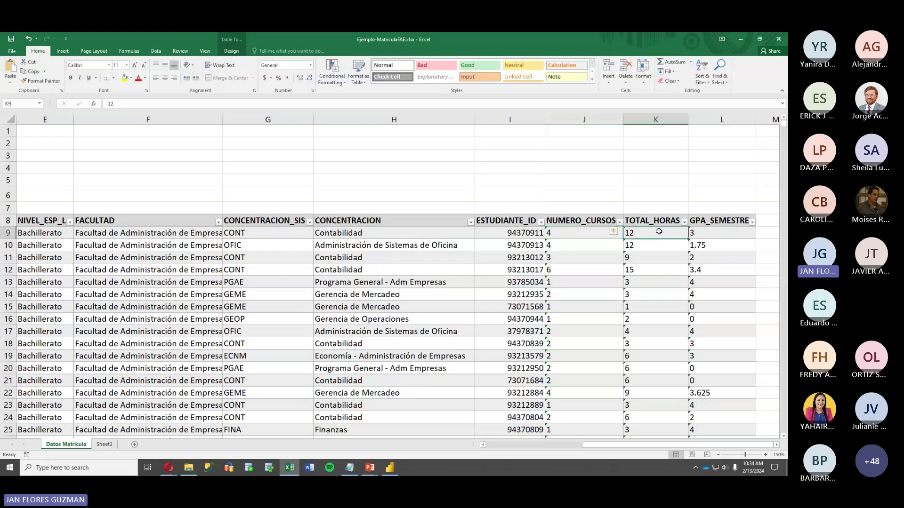
{"action": "left_click", "coordinate": [701, 238]}
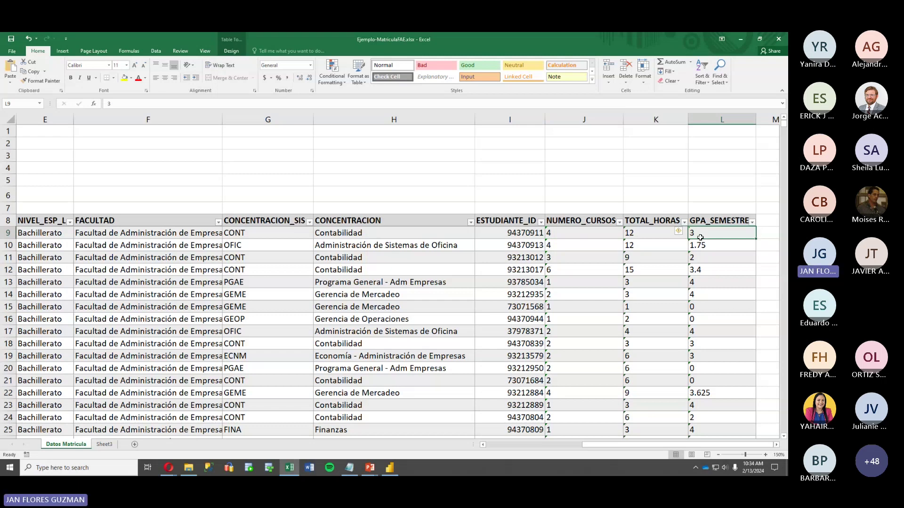
{"action": "key", "text": "ctrl+Left"}
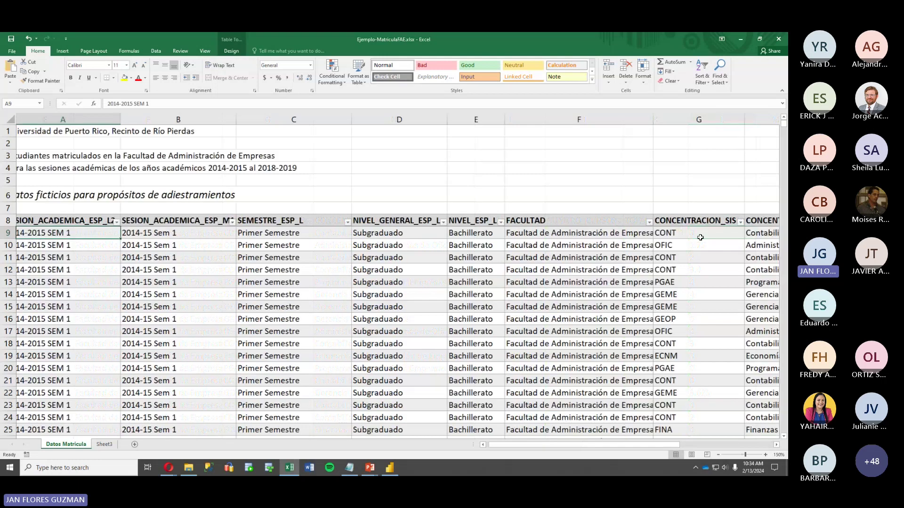
{"action": "key", "text": "ctrl+Right"}
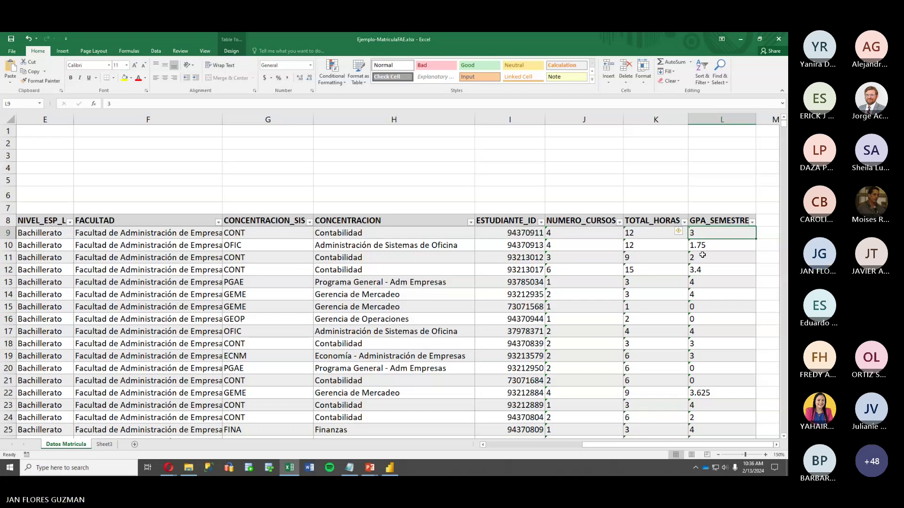
Review the filter values available for SESION_ACADEMICA_ESP_L2 without applying a filter
{"action": "left_click_drag", "start_coordinate": [614, 446], "coordinate": [518, 447]}
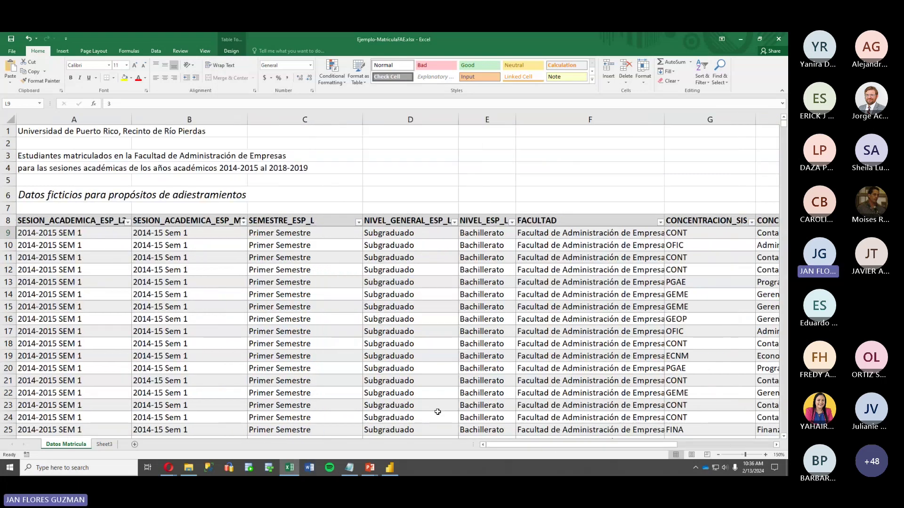
{"action": "left_click", "coordinate": [108, 243]}
{"action": "key", "text": "Up"}
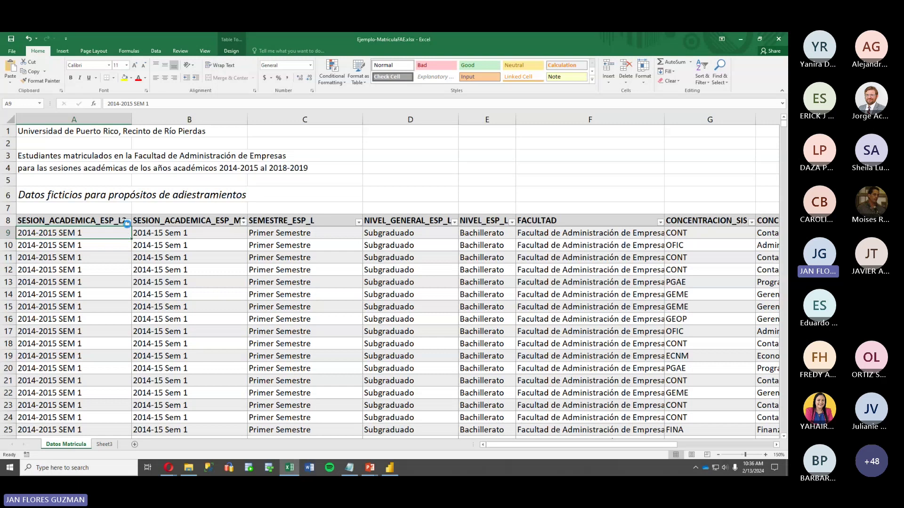
{"action": "left_click", "coordinate": [126, 222]}
{"action": "left_click_drag", "start_coordinate": [125, 321], "coordinate": [107, 313]}
{"action": "key", "text": "Escape"}
Examine the last record of the enrollment table and return to the worksheet's title in cell A1
{"action": "key", "text": "ctrl+Down"}
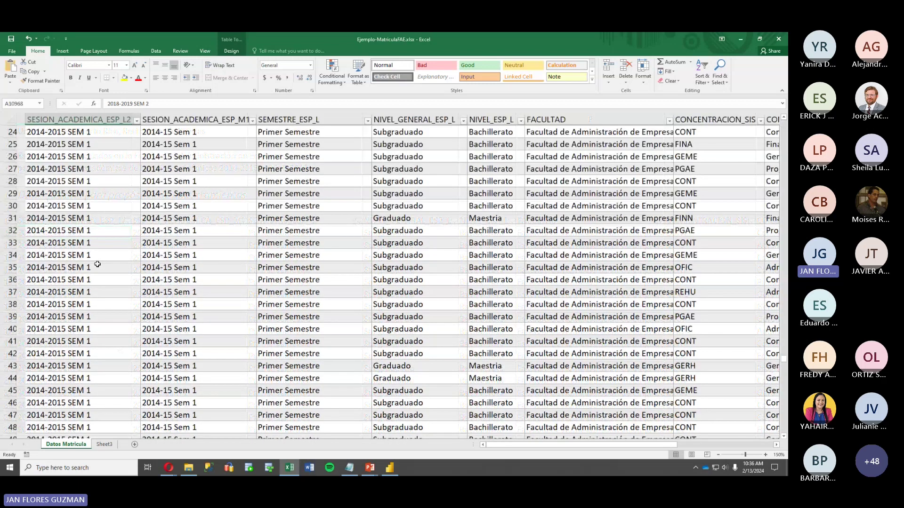
{"action": "scroll", "coordinate": [98, 264], "scroll_direction": "down", "scroll_amount": 1}
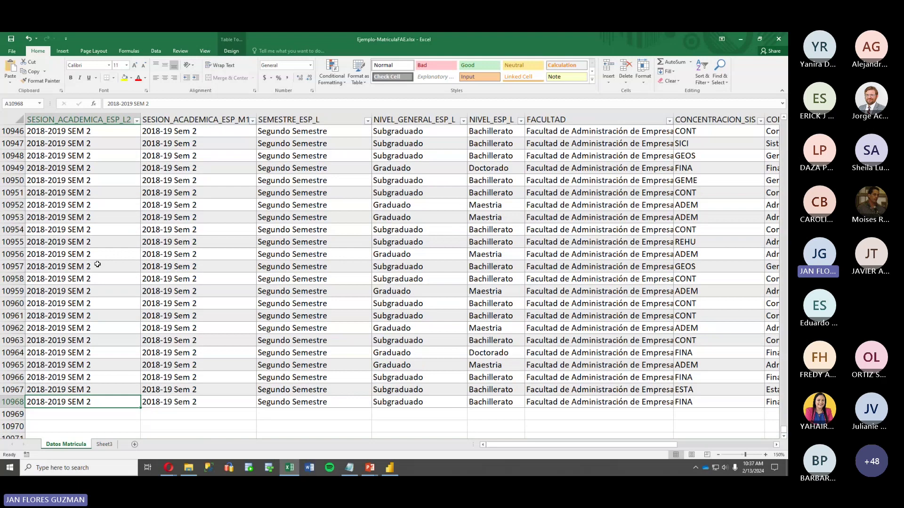
{"action": "key", "text": "ctrl+Home"}
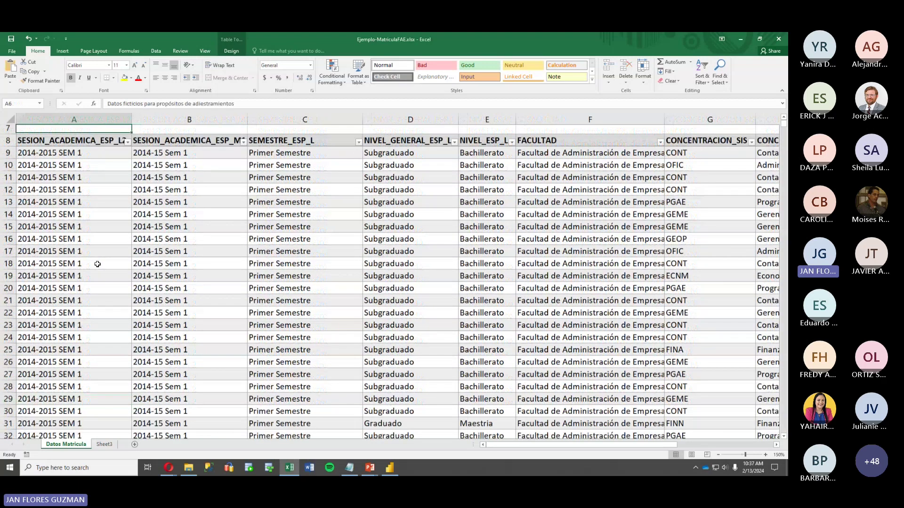
{"action": "key", "text": "ctrl+Up"}
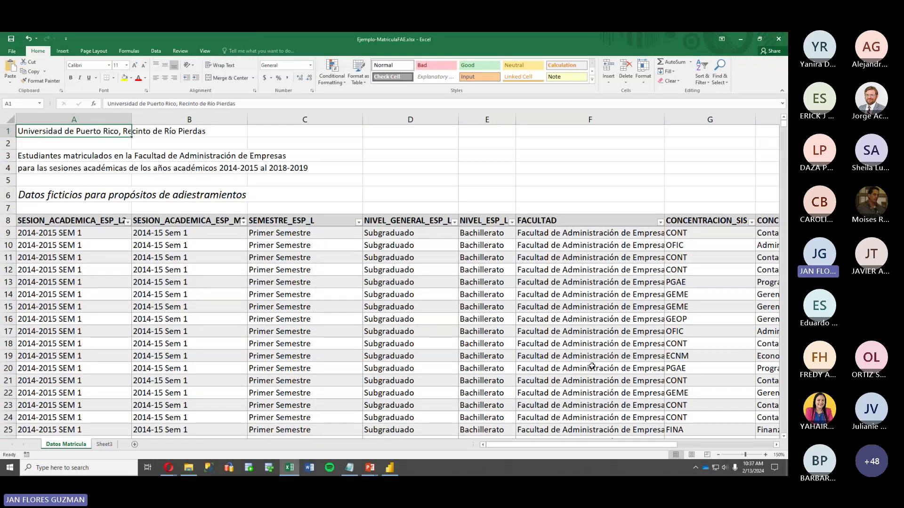
{"action": "scroll", "coordinate": [592, 366], "scroll_direction": "down", "scroll_amount": 3, "text": "ctrl"}
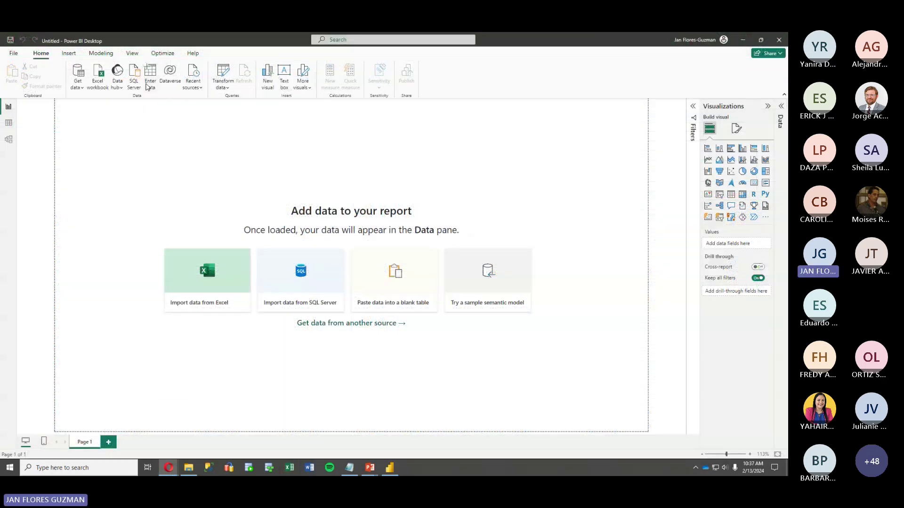
In Power BI Desktop, get data from the Excel workbook Ejemplo-MatriculaFAE.xlsx and maximize the Navigator
{"action": "left_click", "coordinate": [77, 77]}
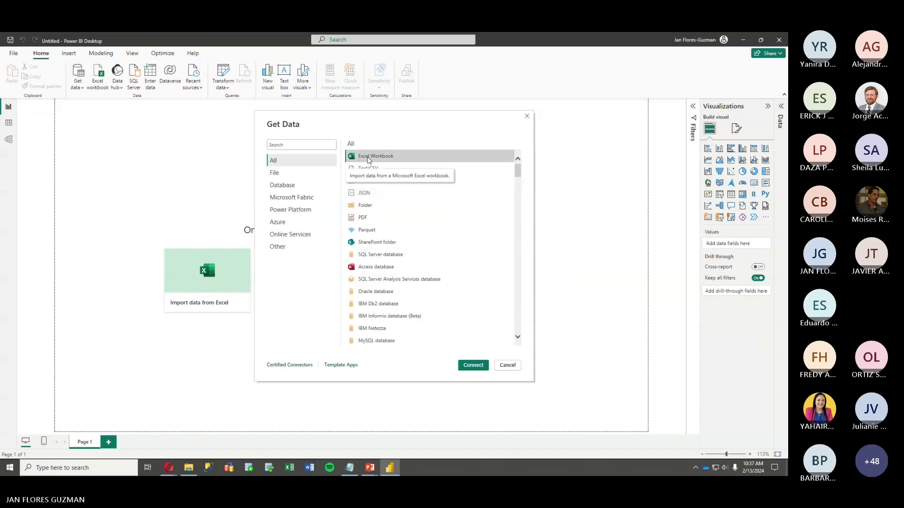
{"action": "double_click", "coordinate": [368, 158]}
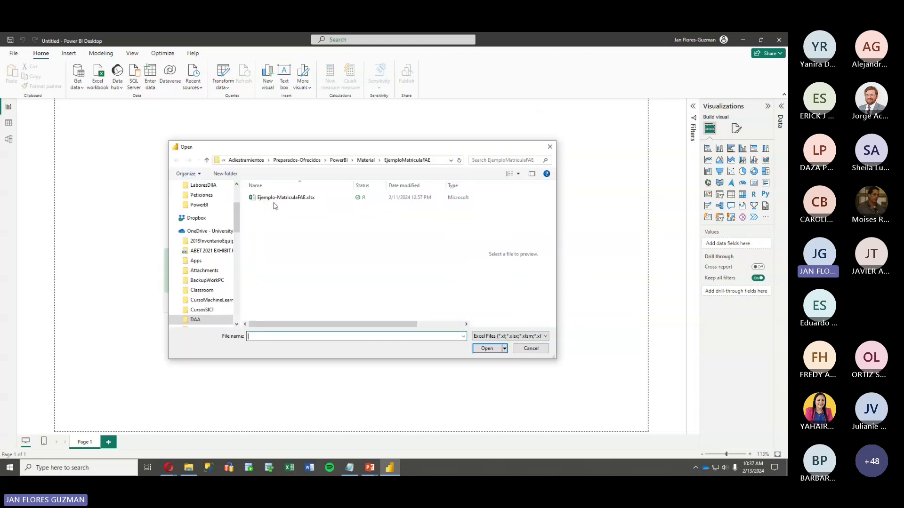
{"action": "left_click", "coordinate": [275, 198]}
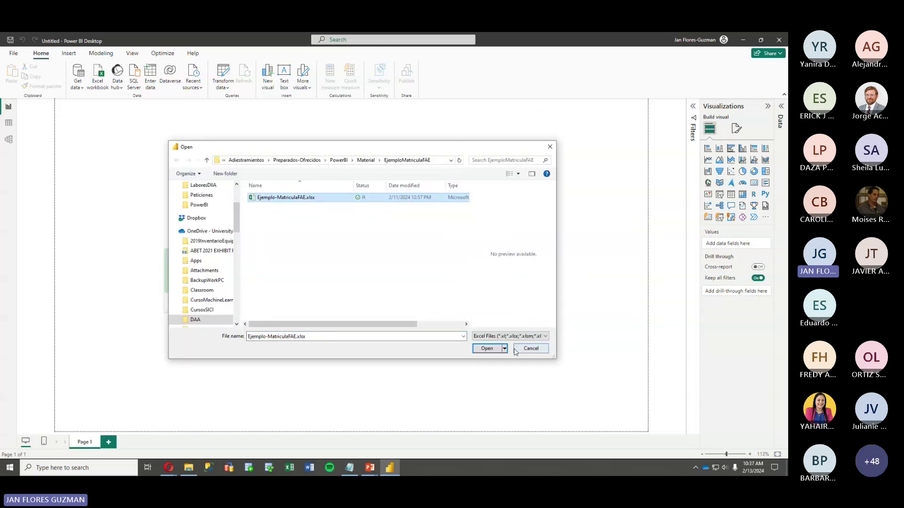
{"action": "left_click", "coordinate": [494, 351]}
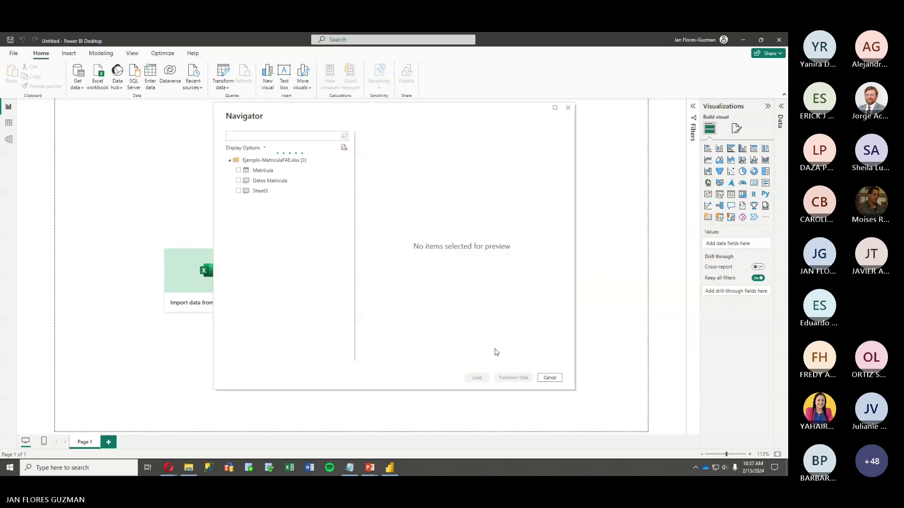
{"action": "left_click", "coordinate": [555, 109]}
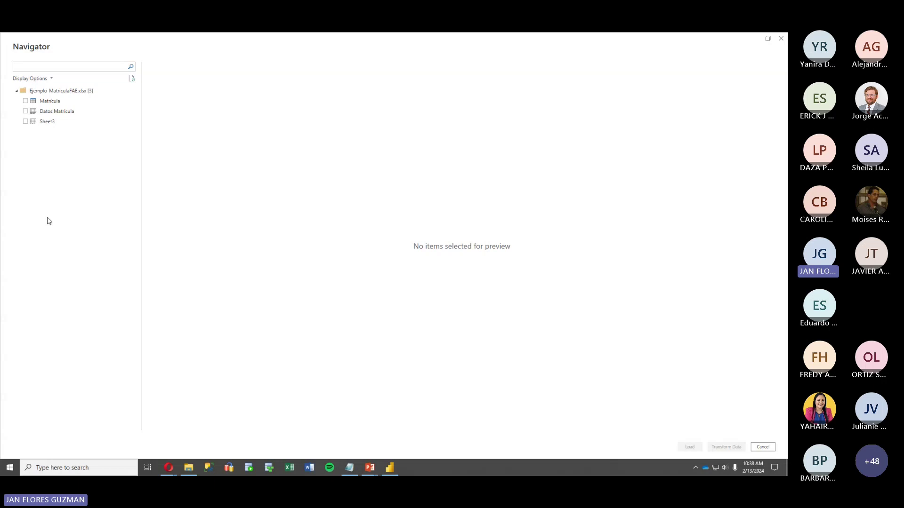
Preview the Datos Matricula sheet in the Navigator and examine its title rows, column headers and records
{"action": "left_click", "coordinate": [53, 114]}
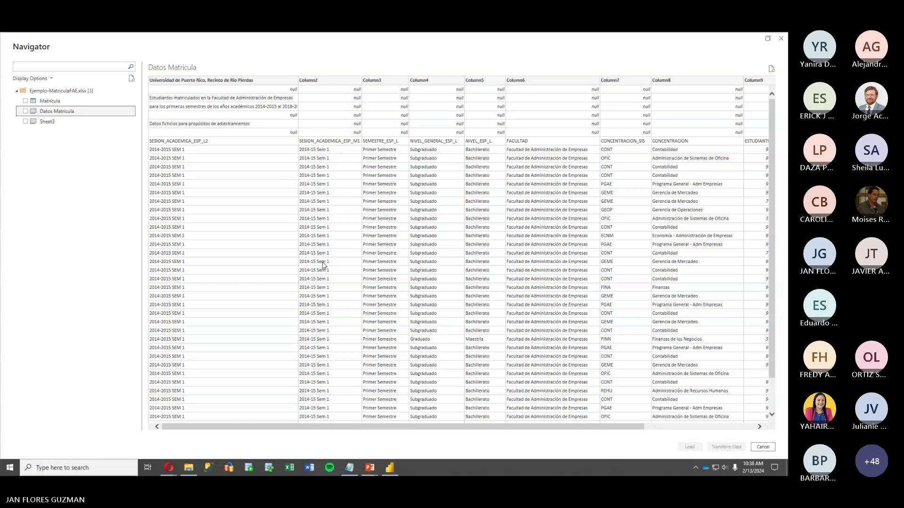
{"action": "key", "text": "super"}
{"action": "scroll", "coordinate": [263, 224], "scroll_direction": "down", "scroll_amount": 3}
{"action": "scroll", "coordinate": [263, 224], "scroll_direction": "up", "scroll_amount": 3}
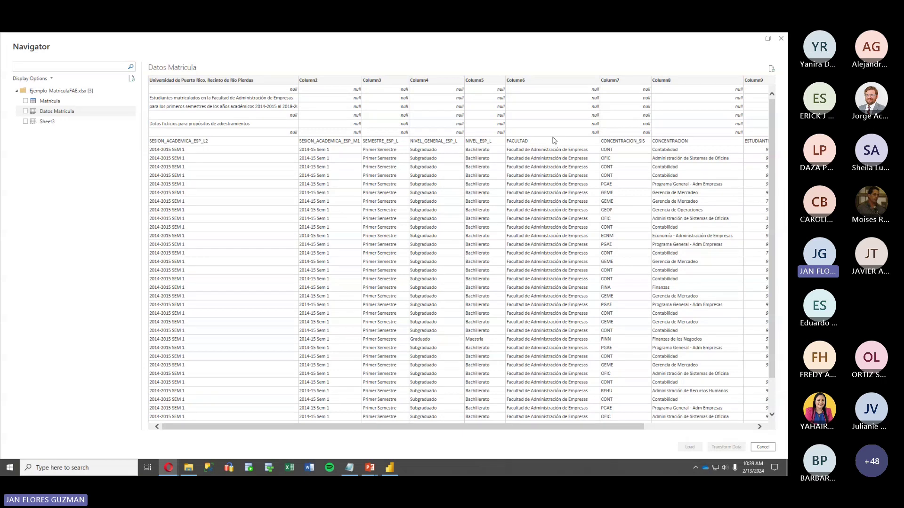
{"action": "scroll", "coordinate": [256, 272], "scroll_direction": "down", "scroll_amount": 3}
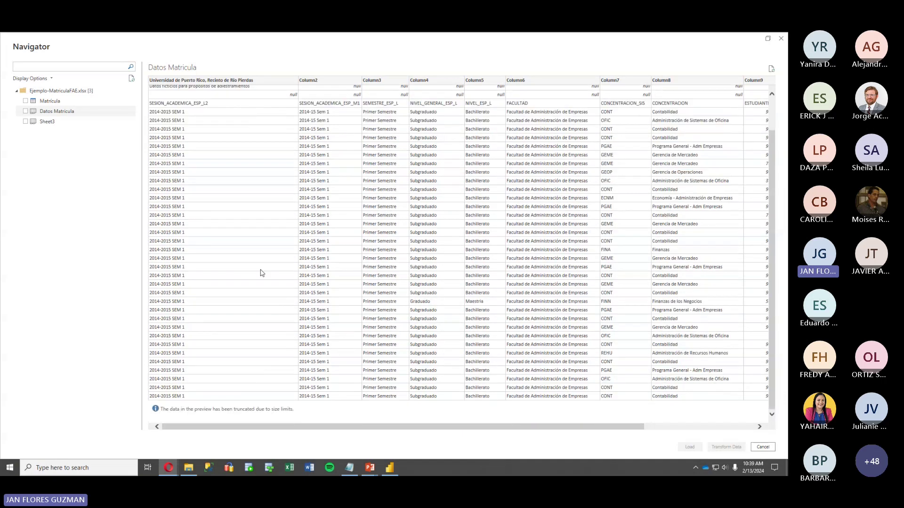
{"action": "scroll", "coordinate": [351, 282], "scroll_direction": "up", "scroll_amount": 3}
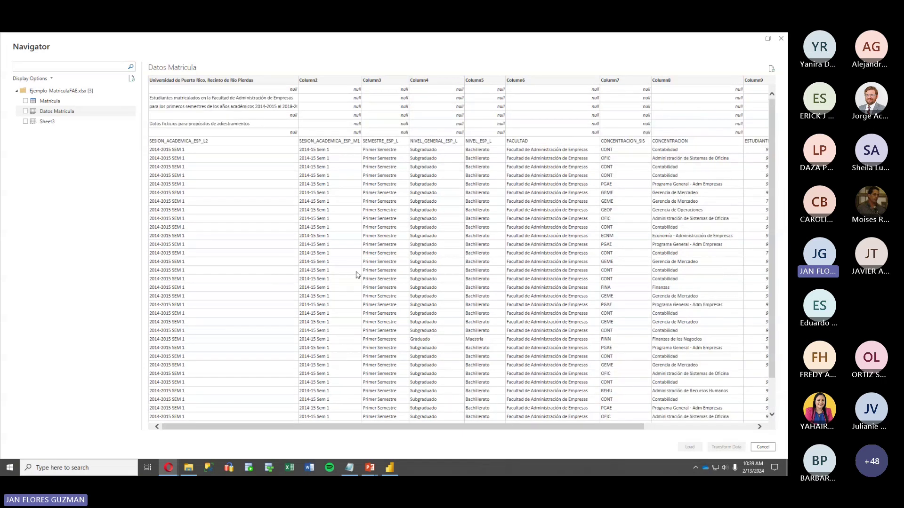
Compare the Navigator previews of Sheet3, the Datos Matricula sheet and the Matrícula table
{"action": "left_click", "coordinate": [47, 122]}
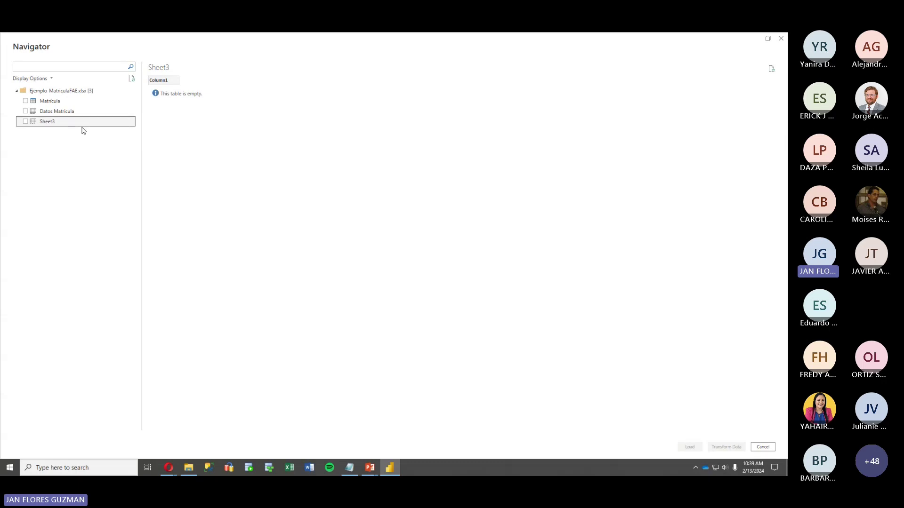
{"action": "left_click", "coordinate": [55, 113]}
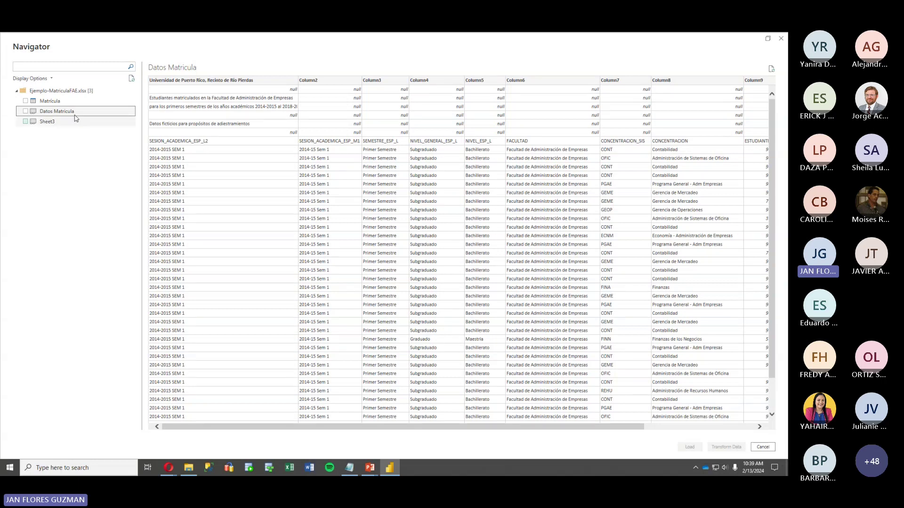
{"action": "left_click", "coordinate": [45, 103]}
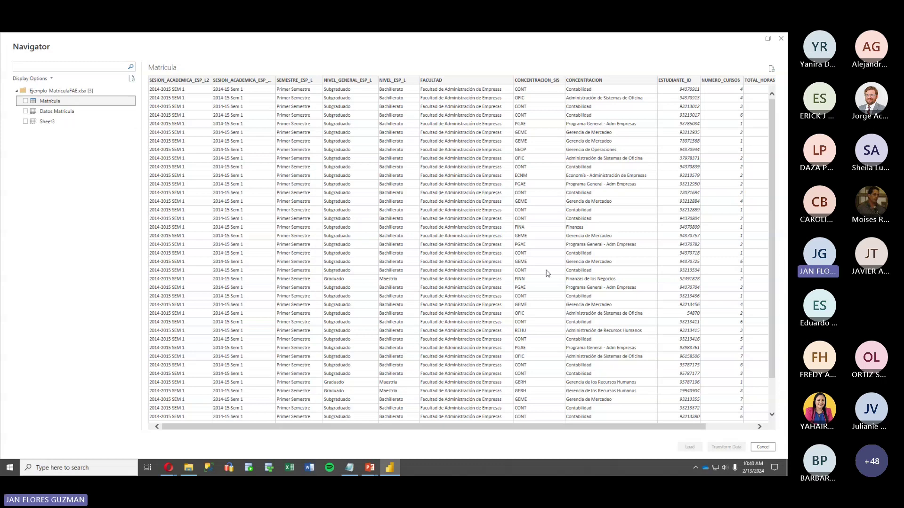
In Excel, select the whole enrollment table on the Datos Matricula sheet, from the header row starting at A8 through the last record
{"action": "left_click", "coordinate": [190, 467]}
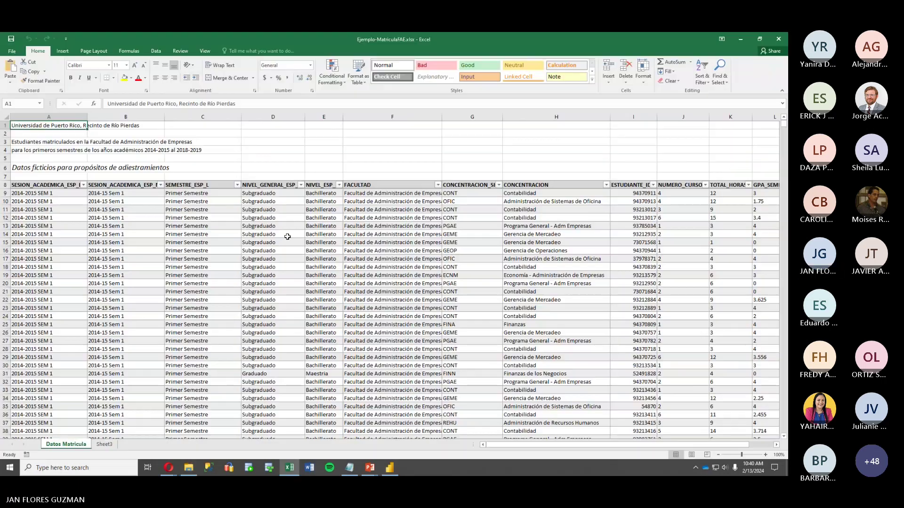
{"action": "left_click", "coordinate": [47, 185]}
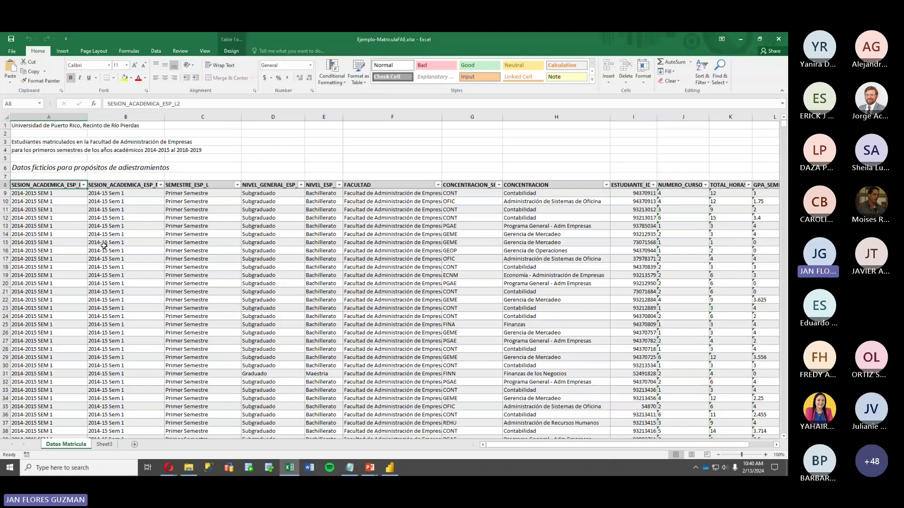
{"action": "key", "text": "Right"}
{"action": "key", "text": "Right"}
{"action": "key", "text": "Right"}
{"action": "key", "text": "Right"}
{"action": "key", "text": "Right"}
{"action": "key", "text": "Right"}
{"action": "key", "text": "Right"}
{"action": "key", "text": "Right"}
{"action": "key", "text": "Right"}
{"action": "key", "text": "Right"}
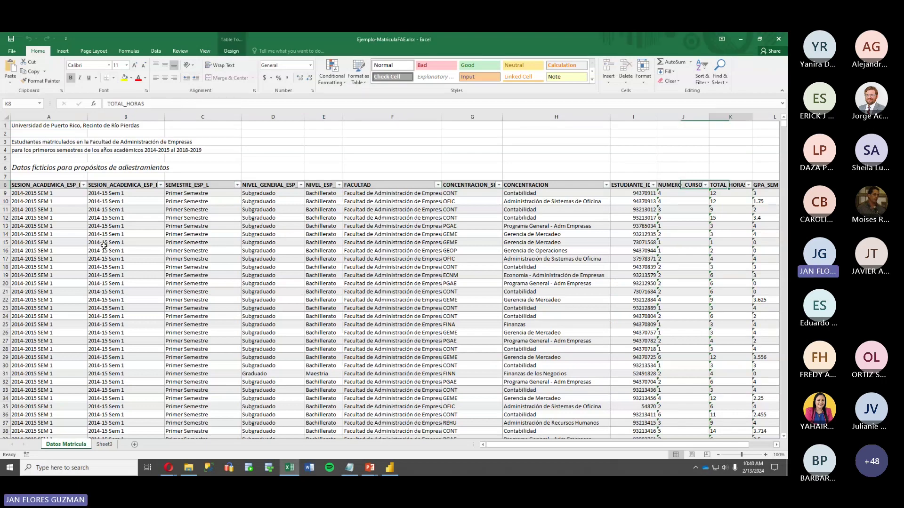
{"action": "key", "text": "Right"}
{"action": "key", "text": "ctrl+shift+Left"}
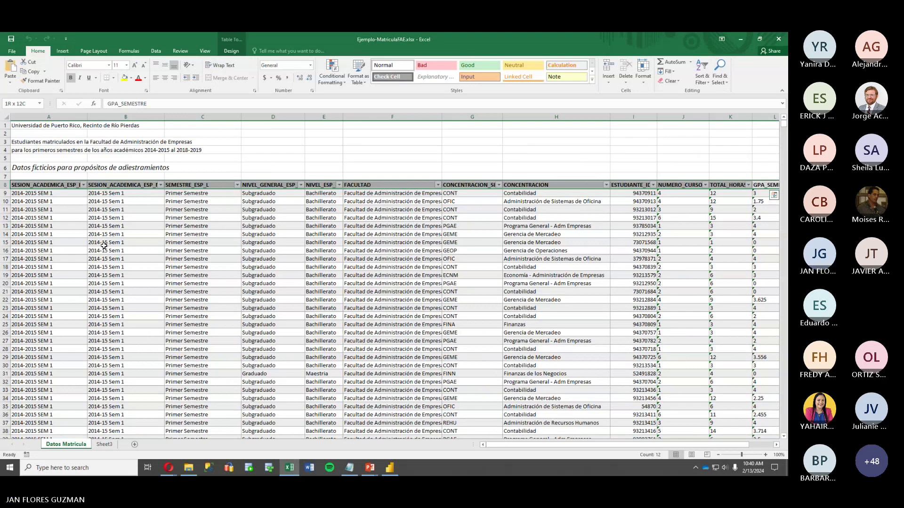
{"action": "key", "text": "ctrl+shift+Down"}
Inspect the enrollment table's name in its design properties and return to the Navigator in Power BI Desktop
{"action": "left_click", "coordinate": [232, 52]}
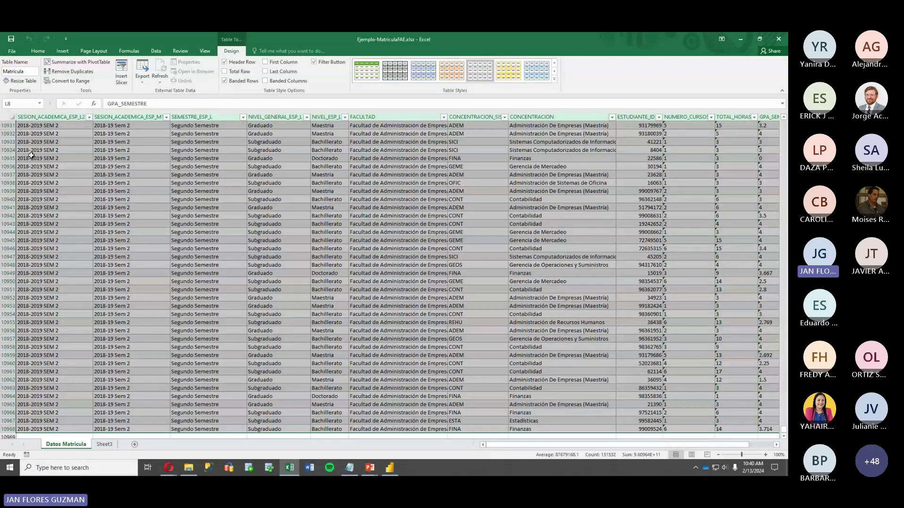
{"action": "left_click", "coordinate": [30, 73]}
{"action": "key", "text": "Return"}
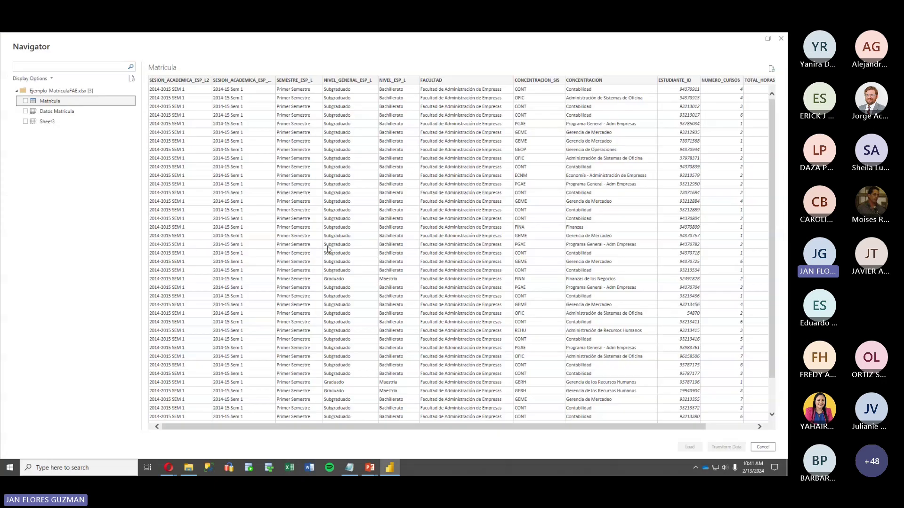
Select the Datos Matricula sheet for import, restore the Navigator's size and open the sheet in the Power Query Editor for transformation
{"action": "left_click", "coordinate": [53, 111]}
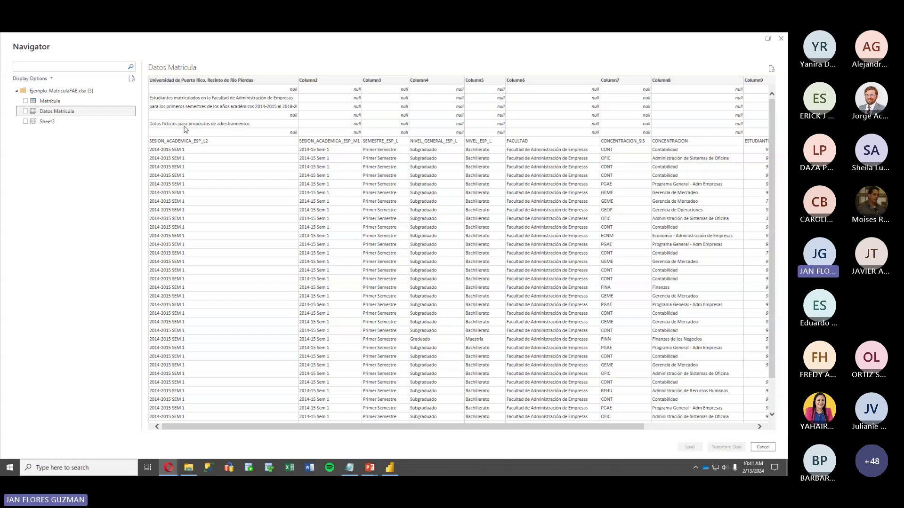
{"action": "left_click", "coordinate": [26, 112]}
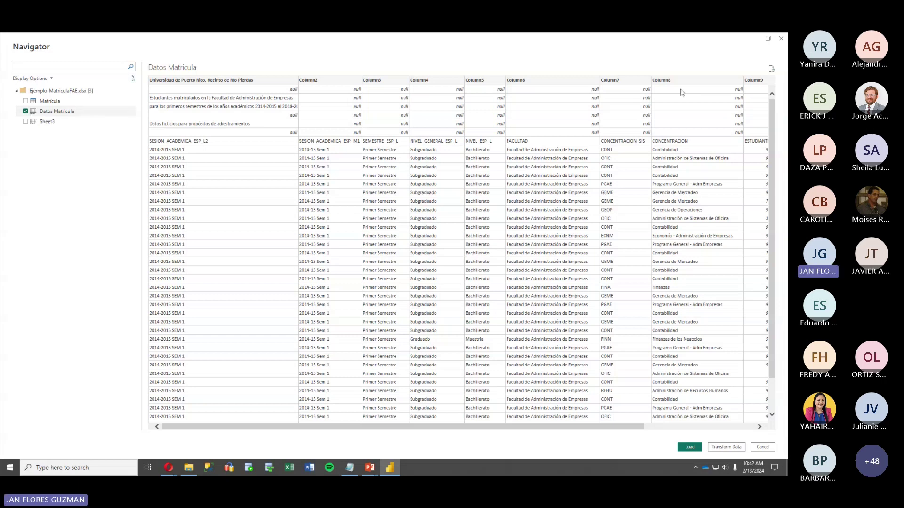
{"action": "left_click", "coordinate": [768, 38]}
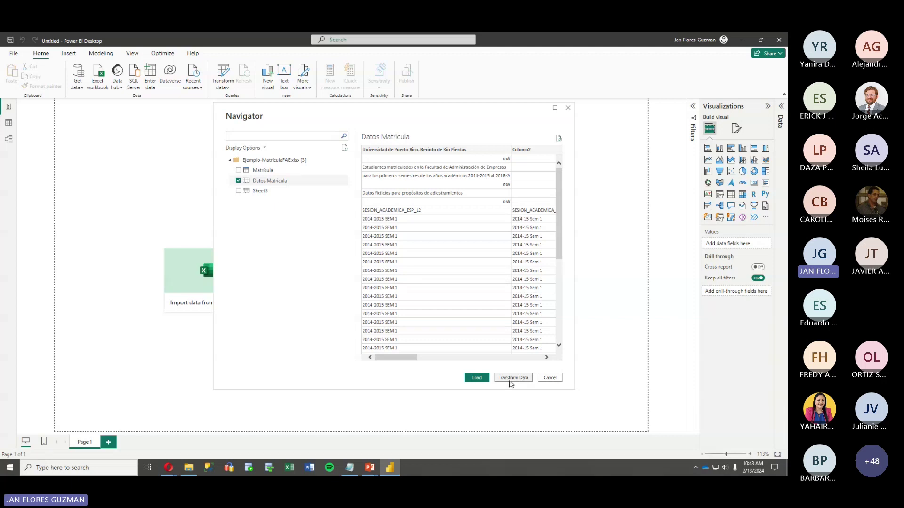
{"action": "left_click", "coordinate": [511, 378]}
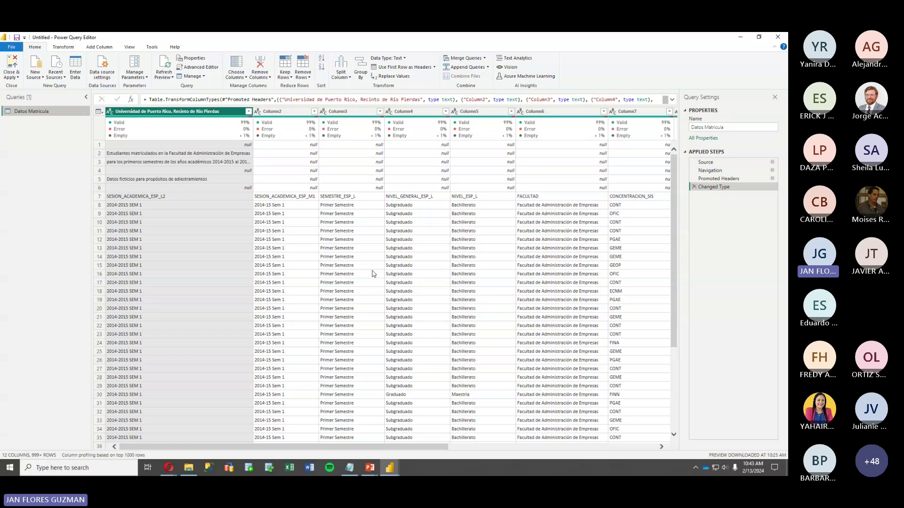
Switch to the PowerPoint slide show and advance from the Cargar datos (5) slide to the “Power BI Workflow” slide
{"action": "key", "text": "alt+Tab"}
{"action": "key", "text": "Tab"}
{"action": "key", "text": "Tab"}
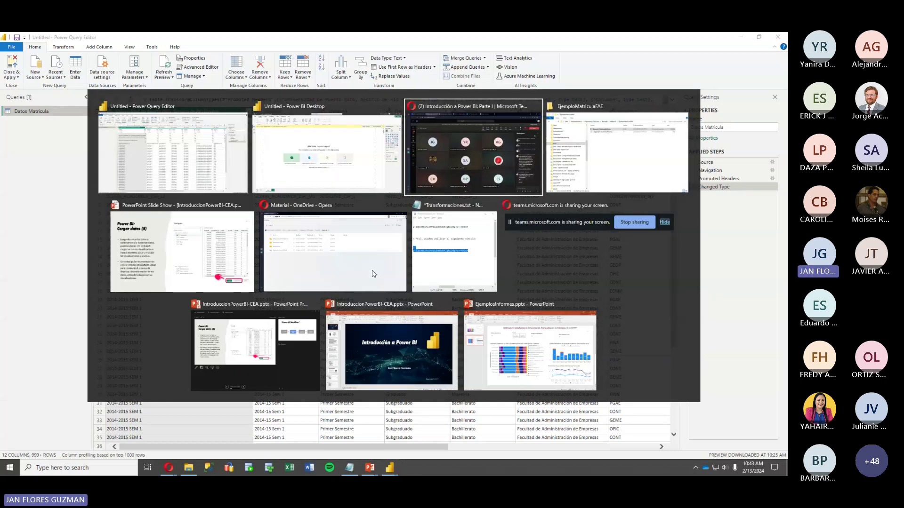
{"action": "key", "text": "Tab"}
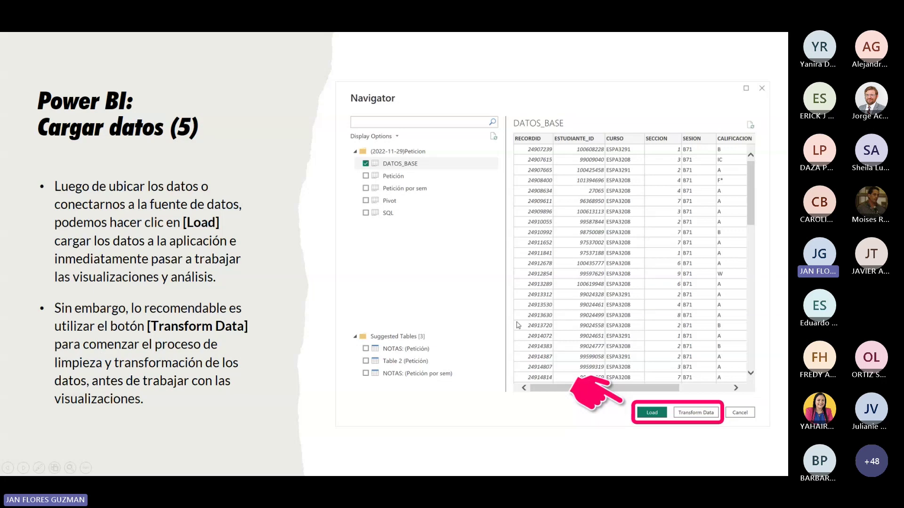
{"action": "left_click", "coordinate": [502, 314]}
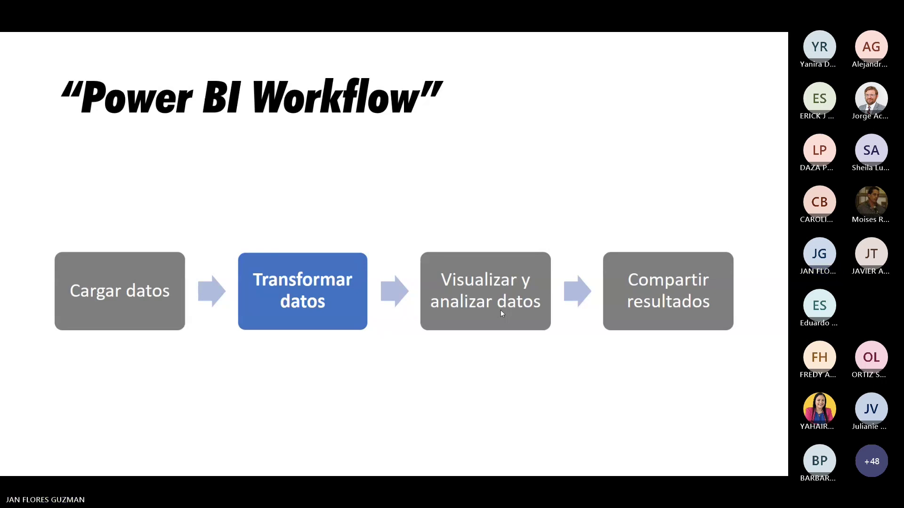
Return to the Power Query Editor, close it without applying the query, and discard the pending Datos Matricula changes in Power BI Desktop
{"action": "key", "text": "alt+Tab"}
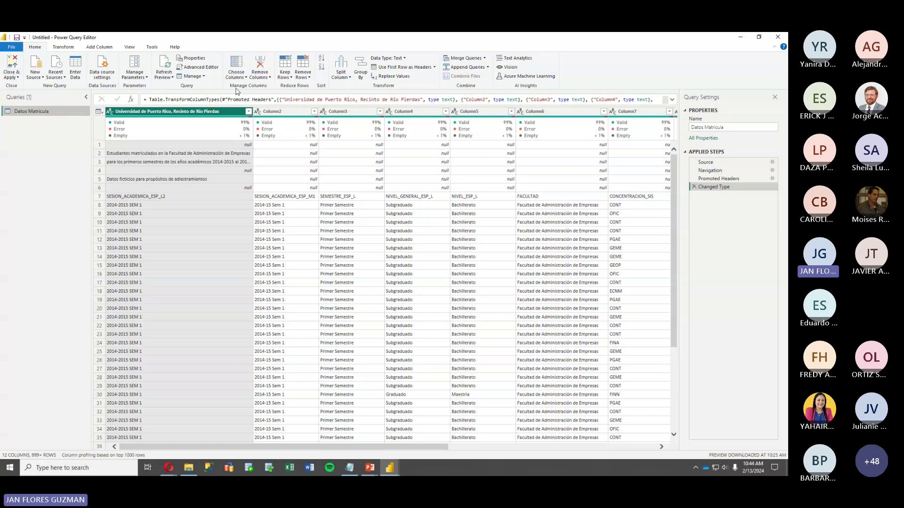
{"action": "left_click", "coordinate": [777, 37]}
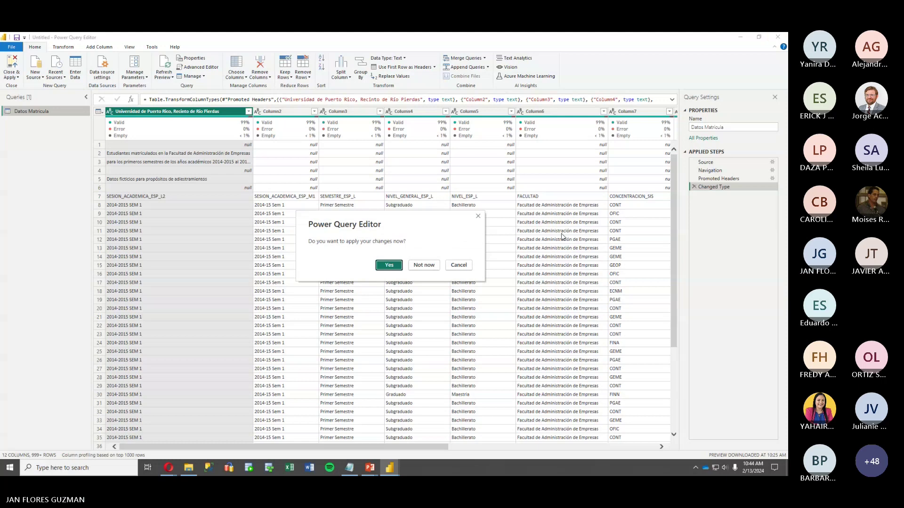
{"action": "key", "text": "alt+Tab"}
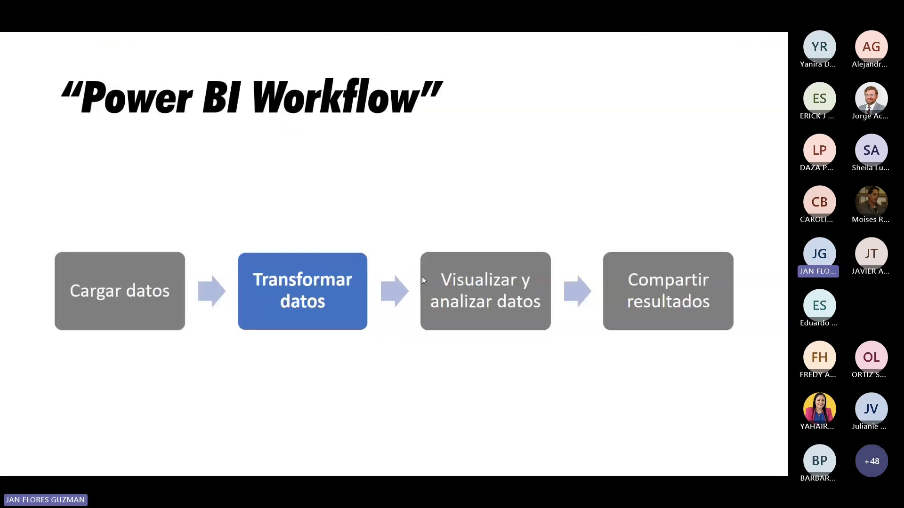
{"action": "key", "text": "alt+Tab"}
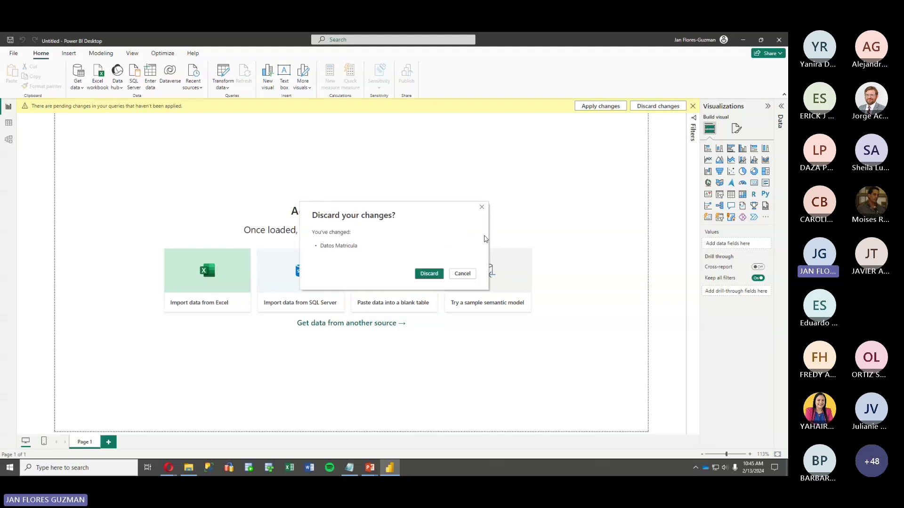
{"action": "left_click", "coordinate": [423, 275]}
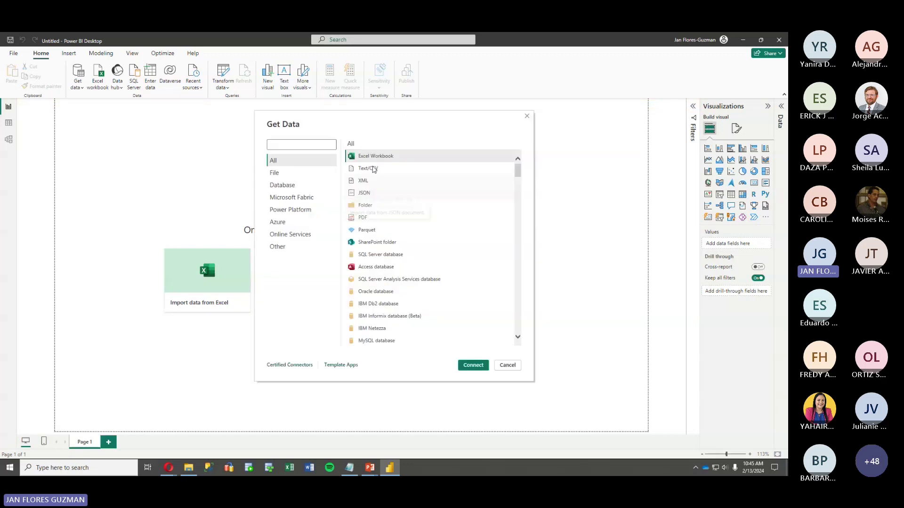
Choose Text/CSV as the data source, and examine the raw contents of Ejemplo-ArchivoCSV-InvestigacionesUPRRP.csv in Notepad before closing it
{"action": "left_click", "coordinate": [373, 169]}
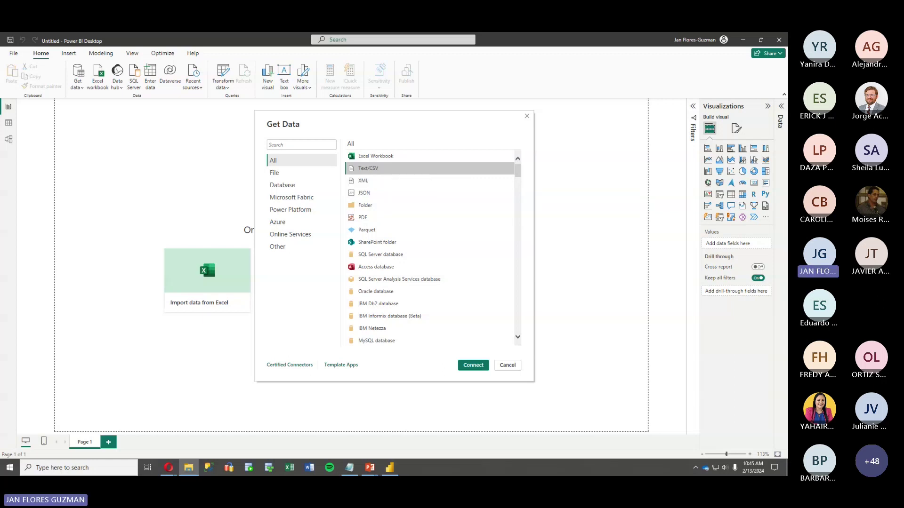
{"action": "left_click", "coordinate": [349, 467]}
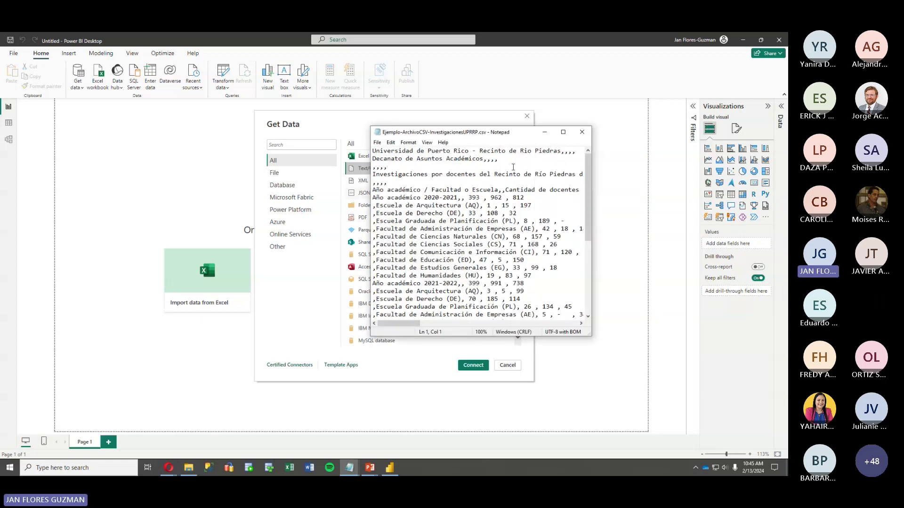
{"action": "left_click", "coordinate": [563, 132]}
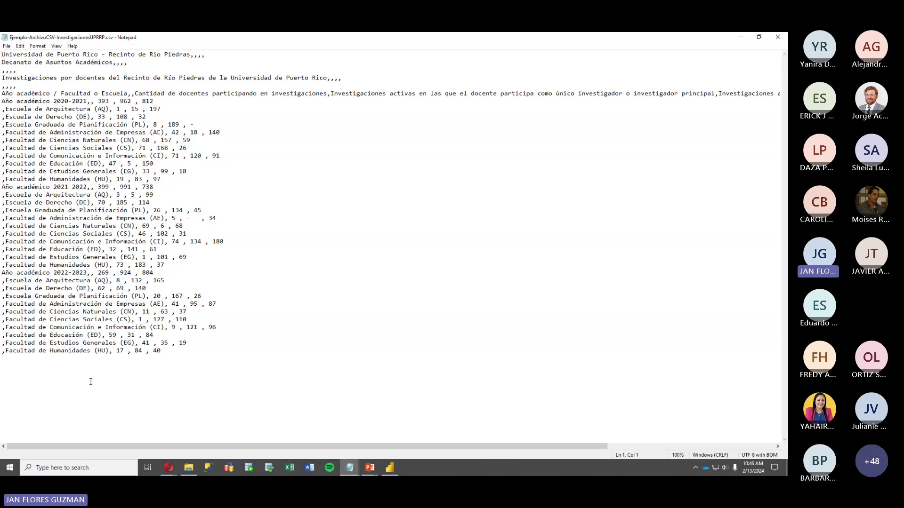
{"action": "left_click", "coordinate": [179, 349]}
{"action": "left_click_drag", "start_coordinate": [179, 349], "coordinate": [2, 55]}
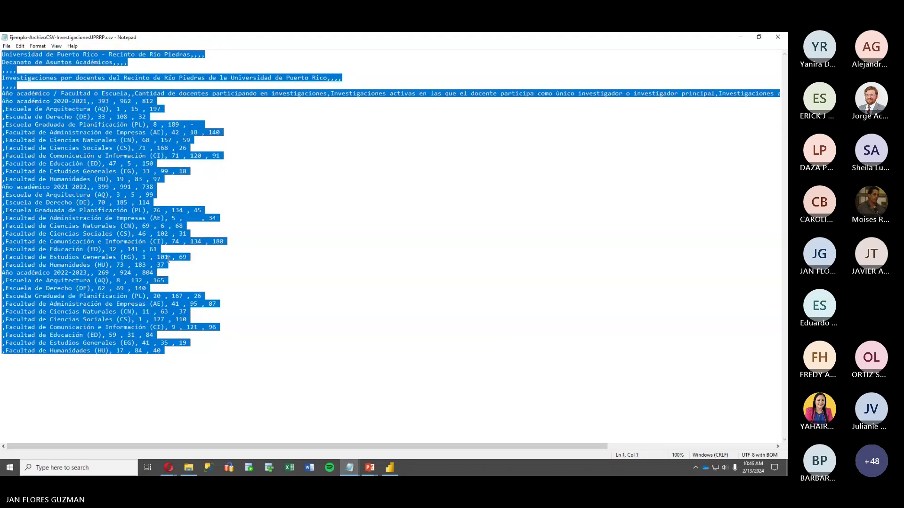
{"action": "left_click", "coordinate": [777, 36]}
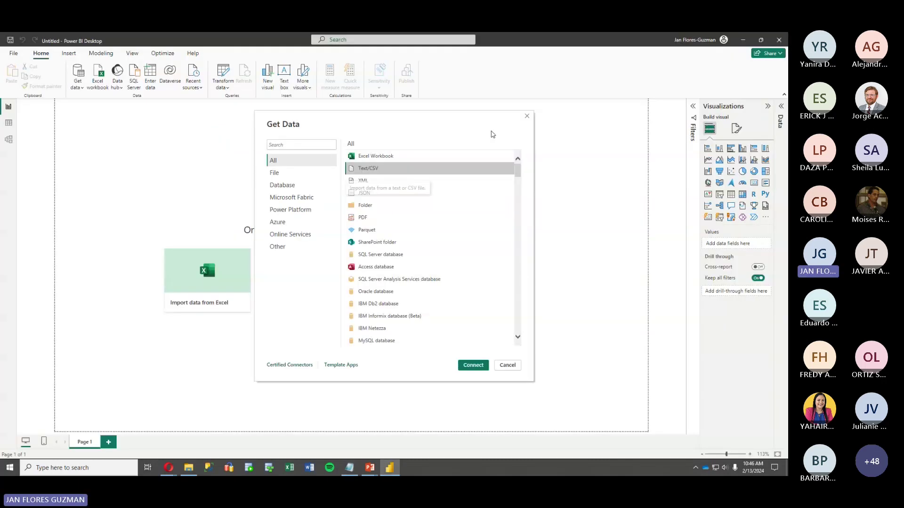
Connect to Ejemplo-ArchivoCSV-InvestigacionesUPRRP.csv in the EjemploInvestigacionesDocentes folder and maximize its import preview
{"action": "left_click", "coordinate": [473, 365]}
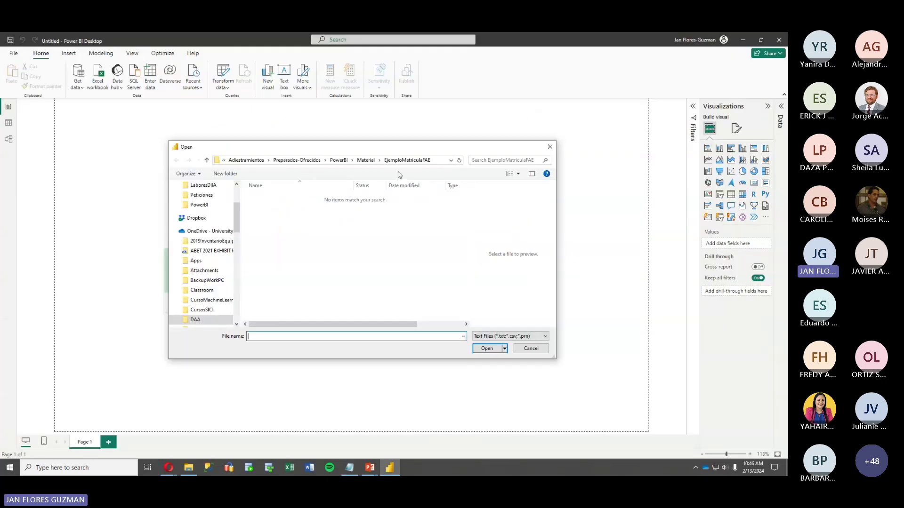
{"action": "left_click", "coordinate": [360, 162]}
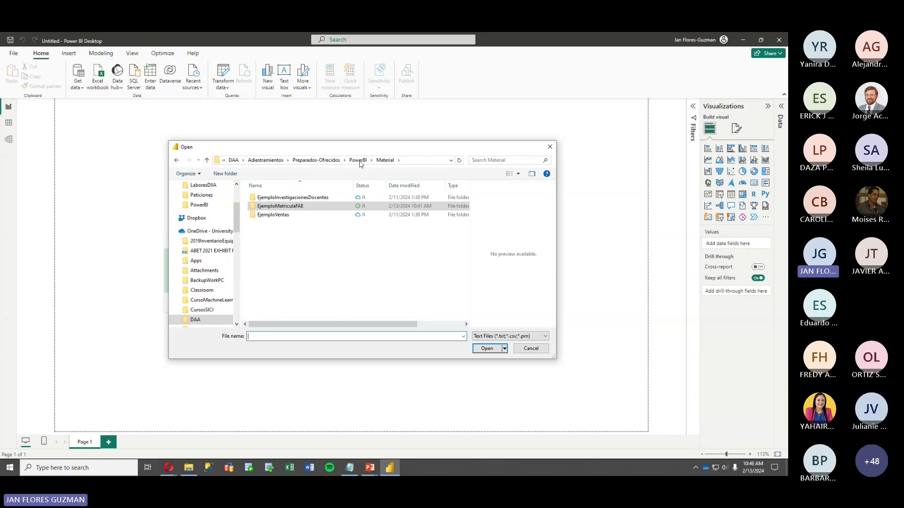
{"action": "left_click", "coordinate": [277, 201]}
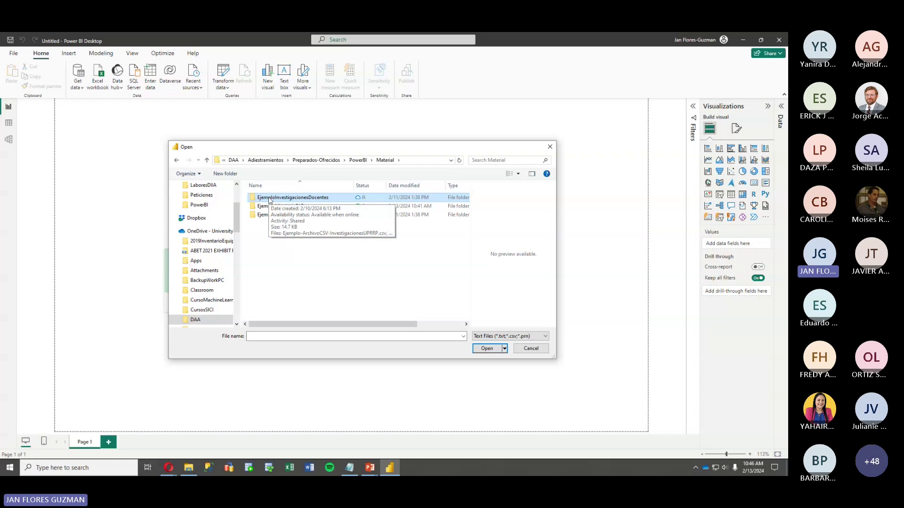
{"action": "double_click", "coordinate": [313, 199]}
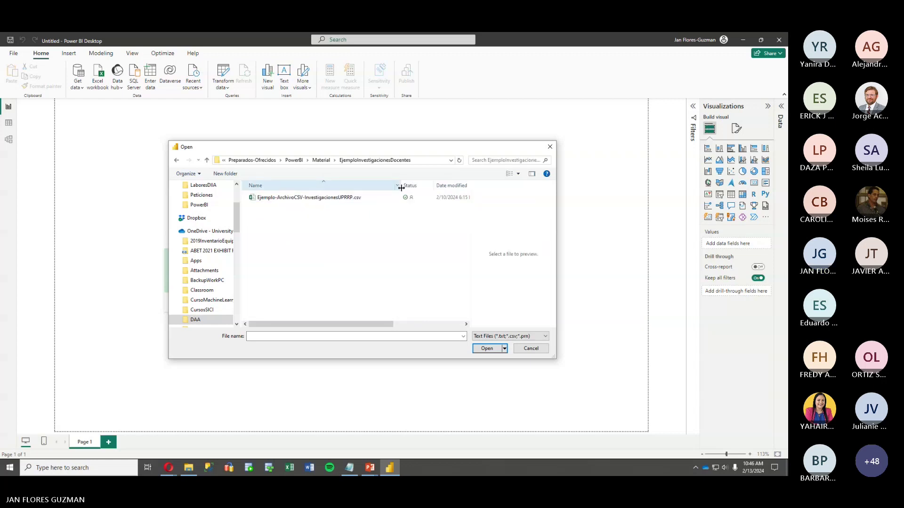
{"action": "double_click", "coordinate": [302, 200]}
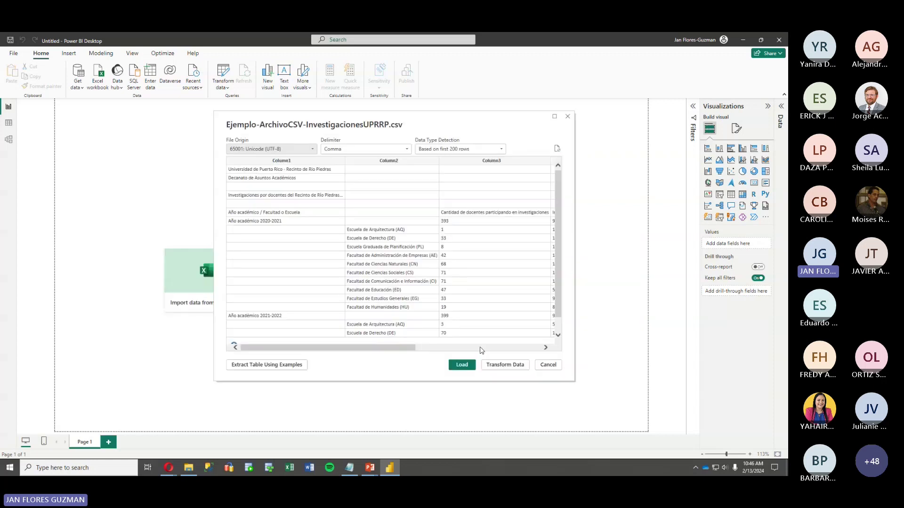
{"action": "left_click", "coordinate": [554, 116]}
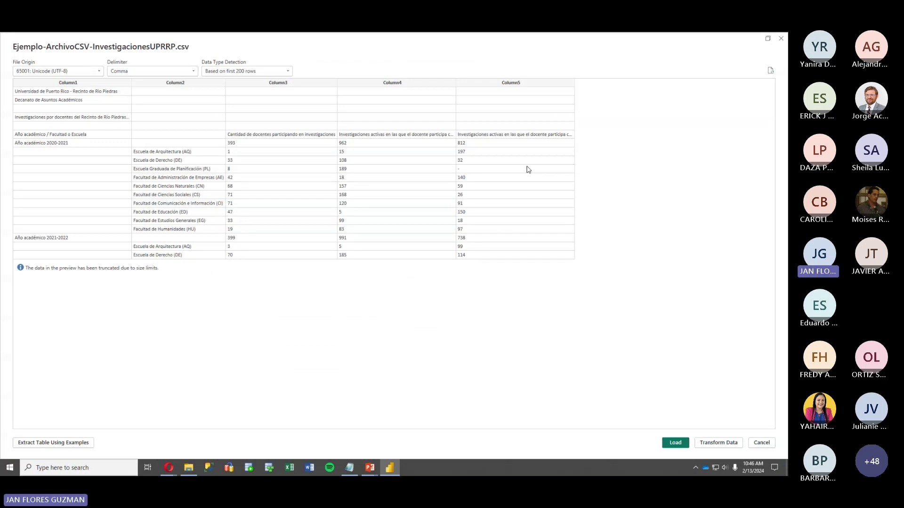
Review the available File Origin encodings and Data Type Detection options for the CSV import, keeping the current settings
{"action": "left_click", "coordinate": [100, 70]}
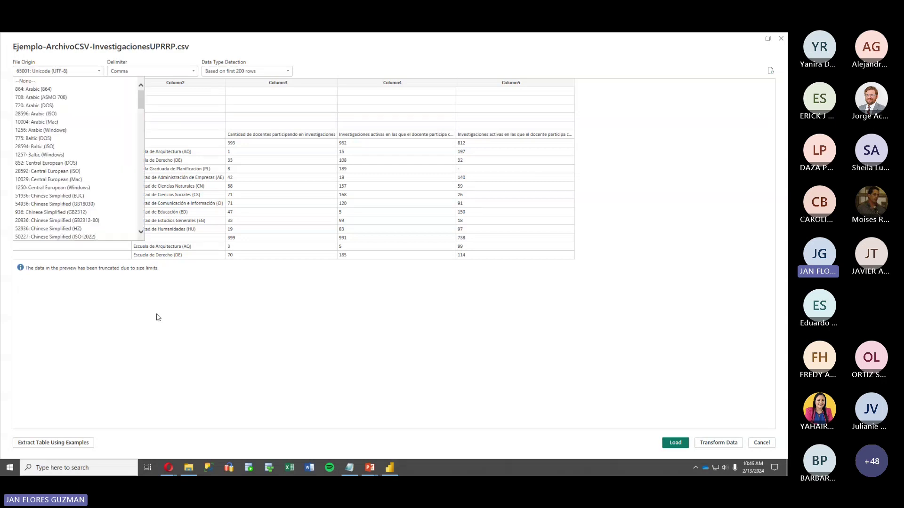
{"action": "left_click", "coordinate": [159, 324]}
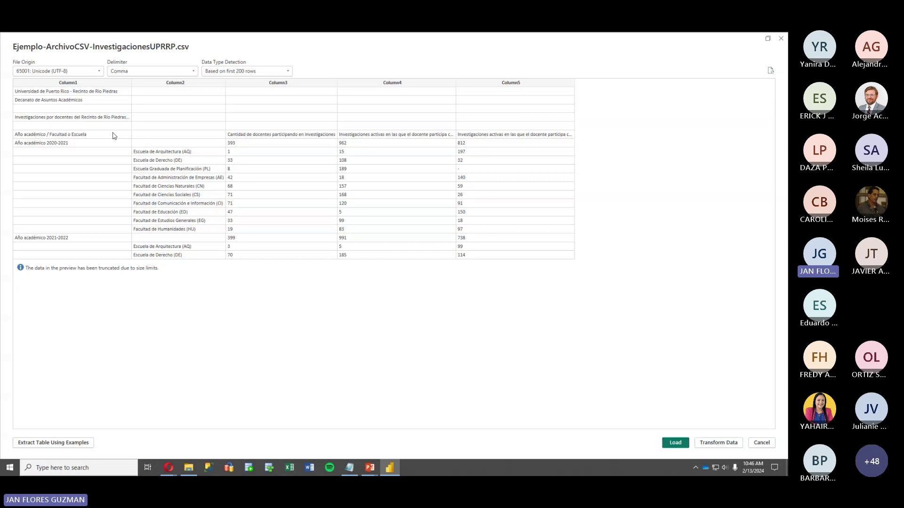
{"action": "key", "text": "alt+Down"}
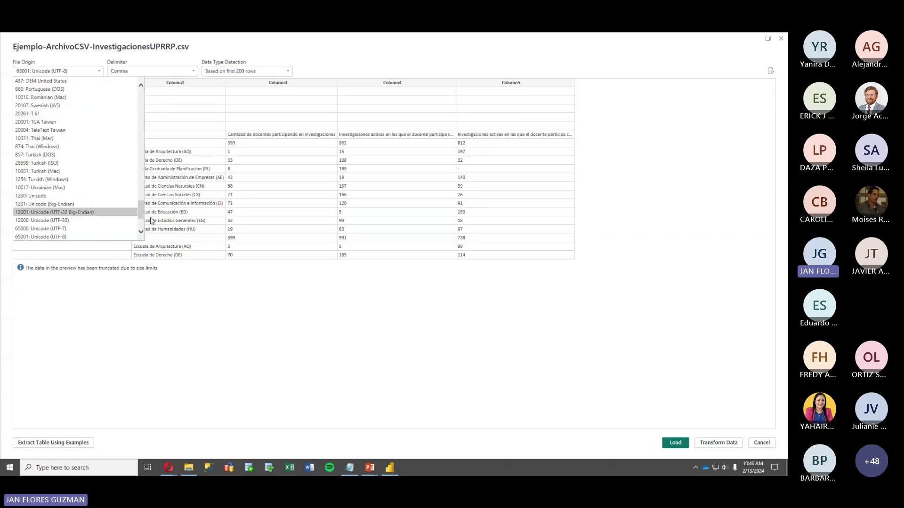
{"action": "left_click", "coordinate": [195, 121]}
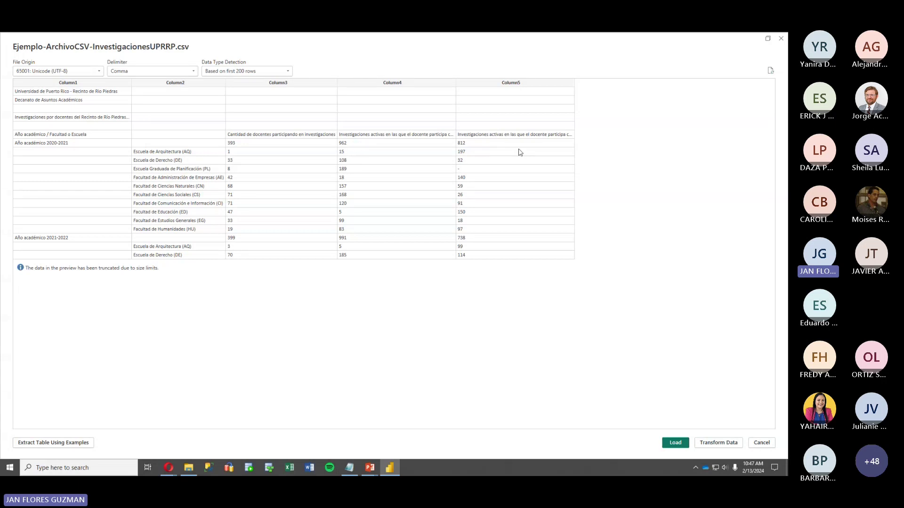
{"action": "left_click", "coordinate": [288, 73]}
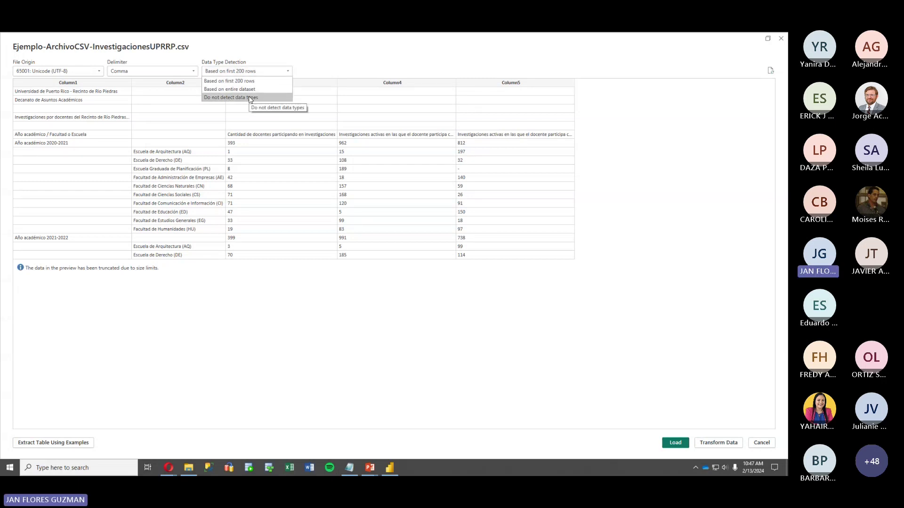
{"action": "left_click", "coordinate": [313, 71]}
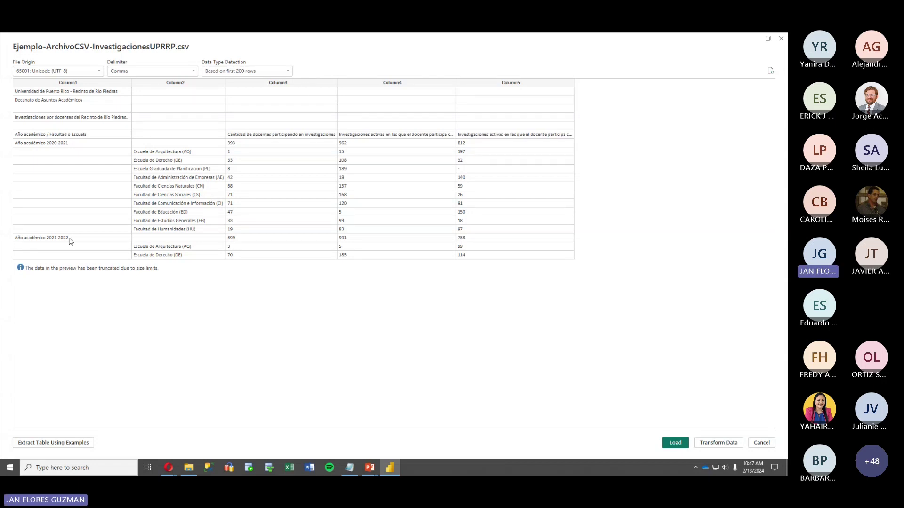
Open the CSV data in Power Query Editor for inspection, closing it without applying the query and discarding the pending changes
{"action": "left_click", "coordinate": [701, 444]}
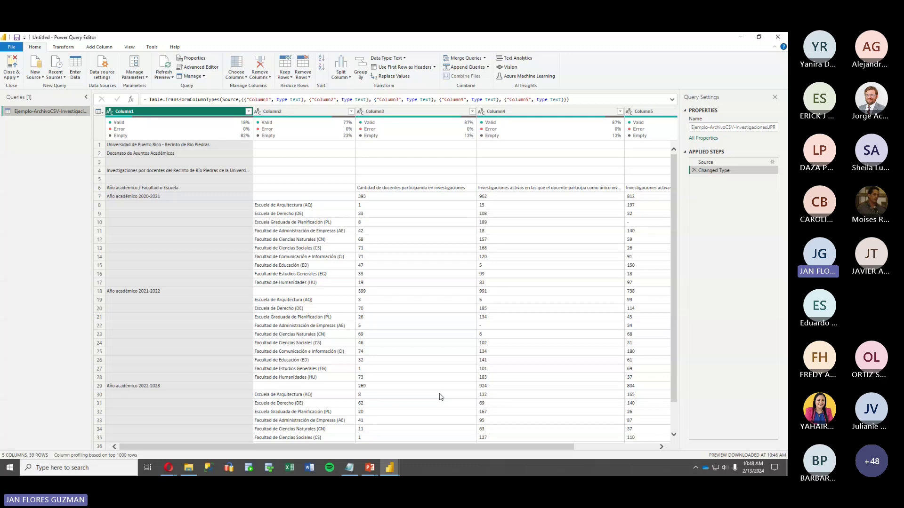
{"action": "key", "text": "alt+F4"}
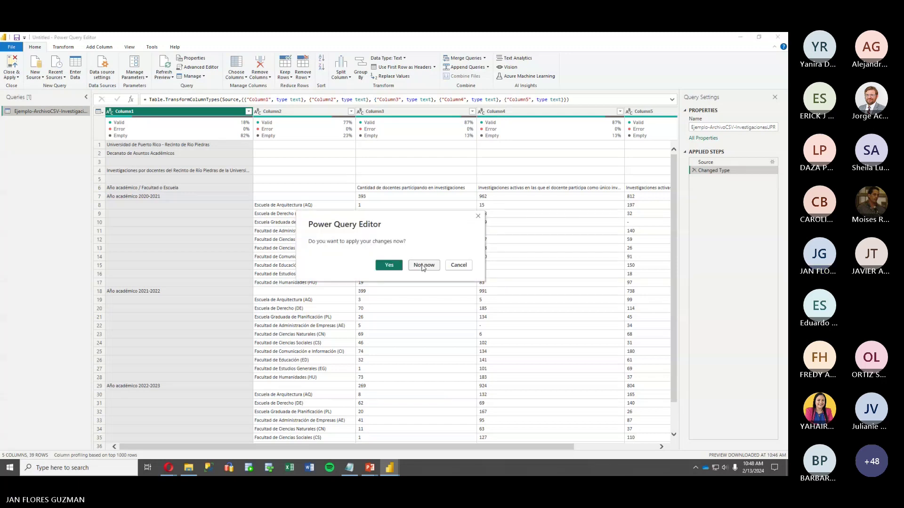
{"action": "left_click", "coordinate": [424, 264]}
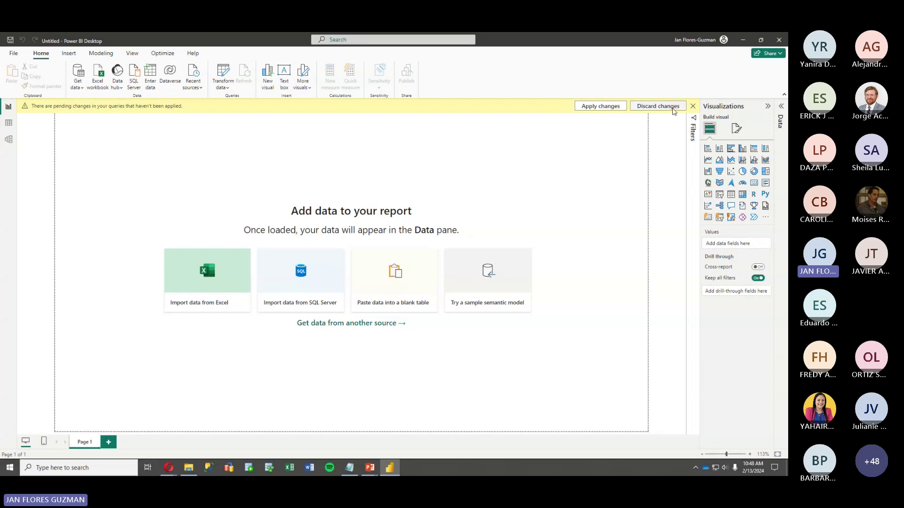
{"action": "left_click", "coordinate": [658, 106]}
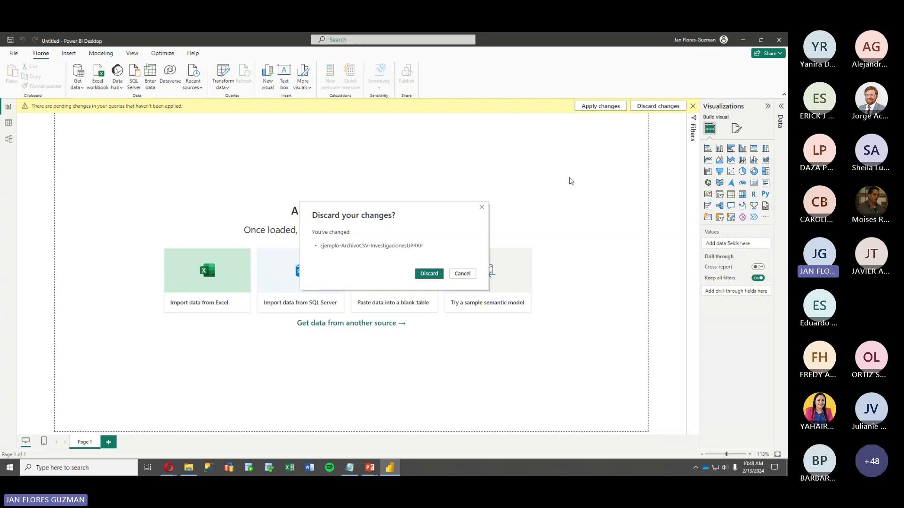
{"action": "left_click", "coordinate": [429, 273]}
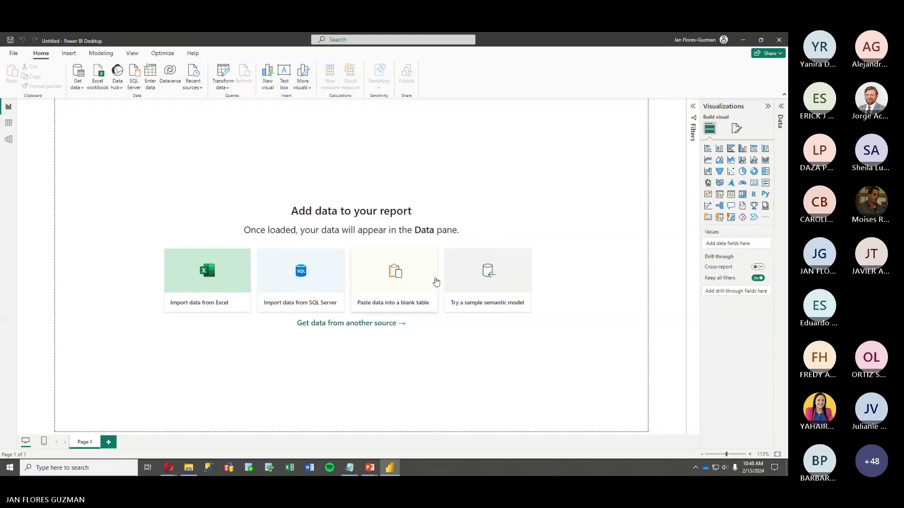
Connect to the Ejemplo-MatriculaFAE.xlsx workbook in the EjemploMatriculaFAE folder and open its Datos Matricula sheet in Power Query Editor for transformation
{"action": "left_click", "coordinate": [81, 74]}
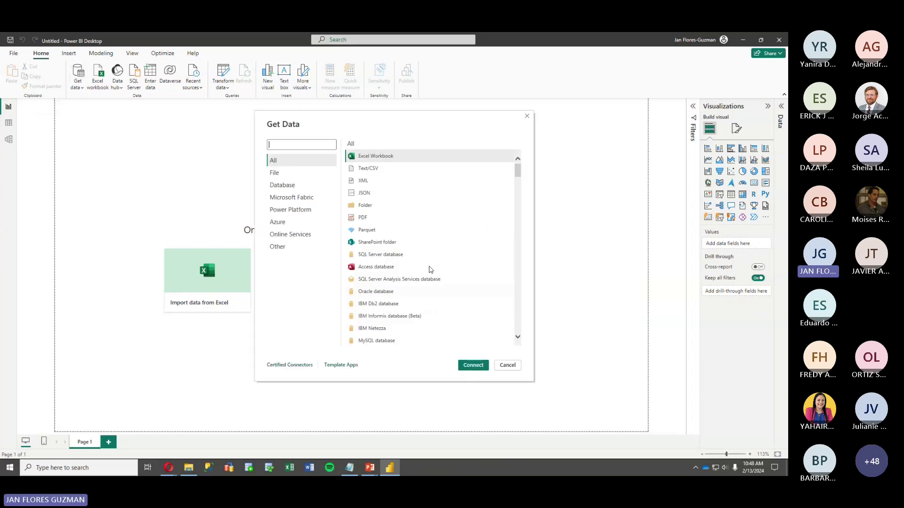
{"action": "double_click", "coordinate": [369, 157]}
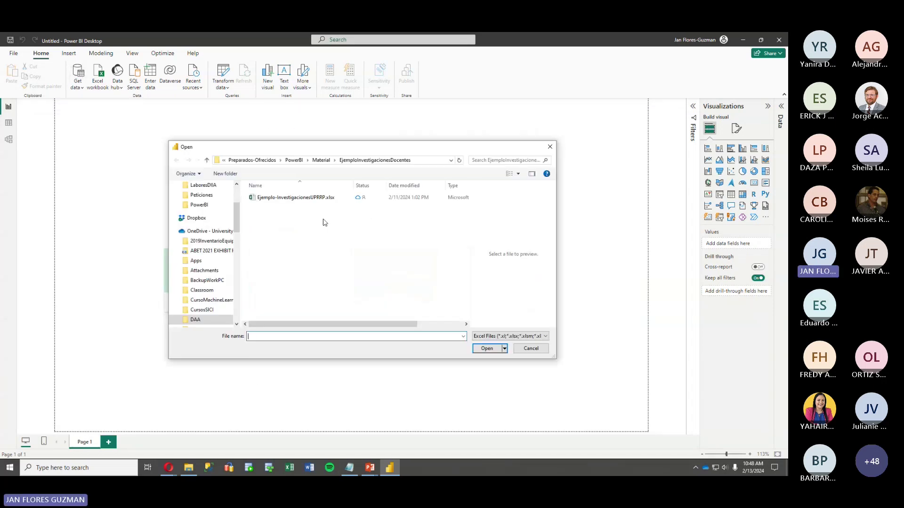
{"action": "left_click", "coordinate": [321, 161]}
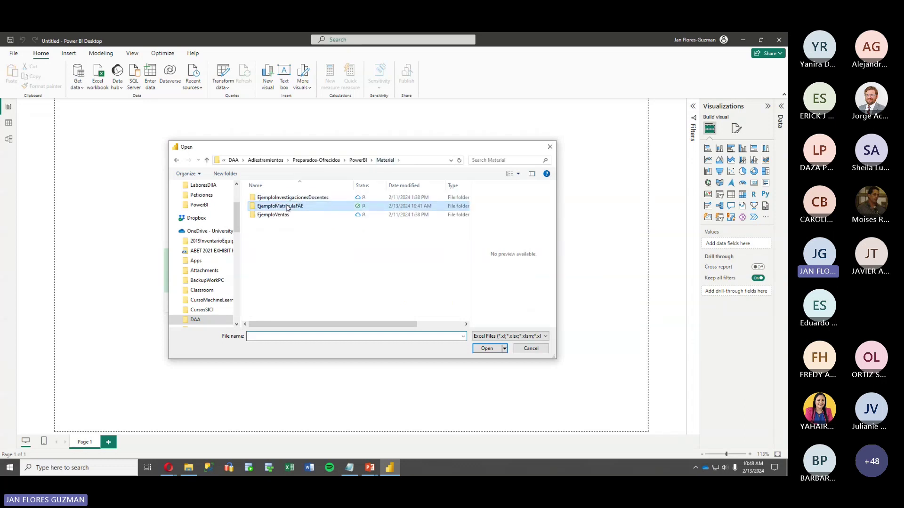
{"action": "double_click", "coordinate": [276, 205]}
{"action": "double_click", "coordinate": [276, 198]}
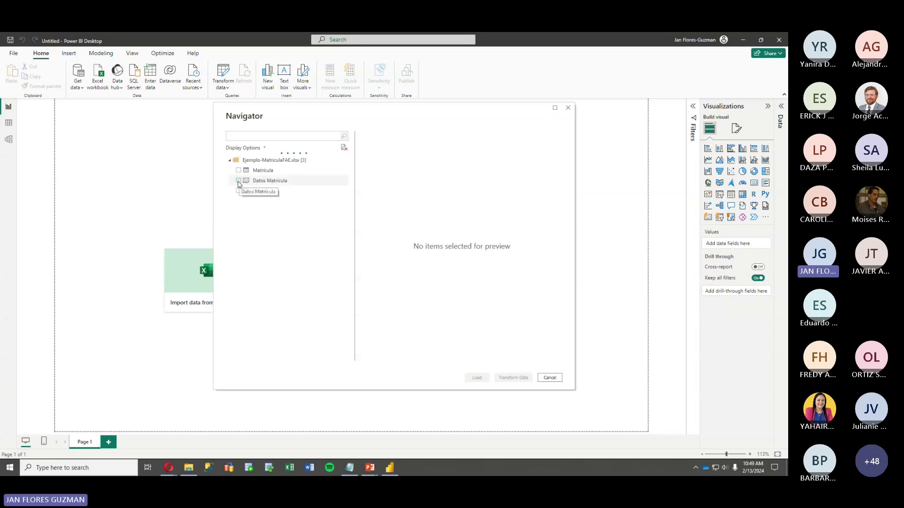
{"action": "left_click", "coordinate": [239, 181]}
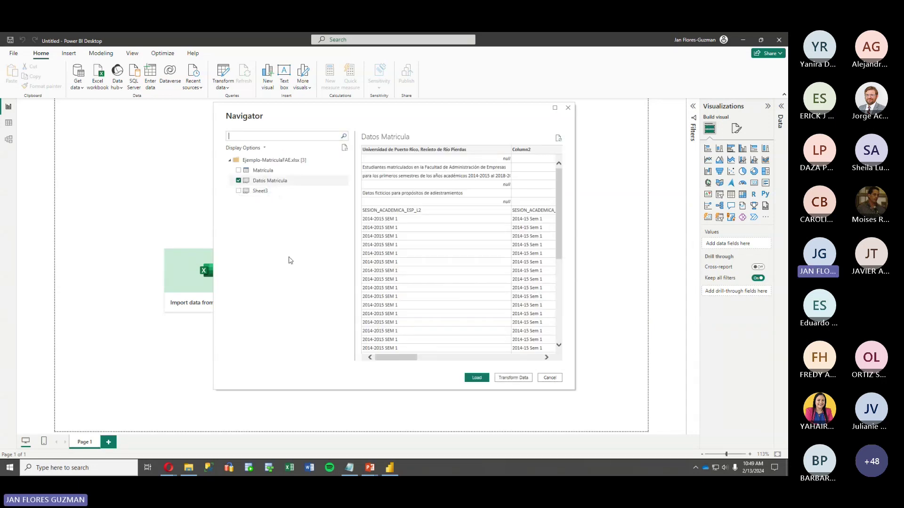
{"action": "left_click", "coordinate": [479, 377]}
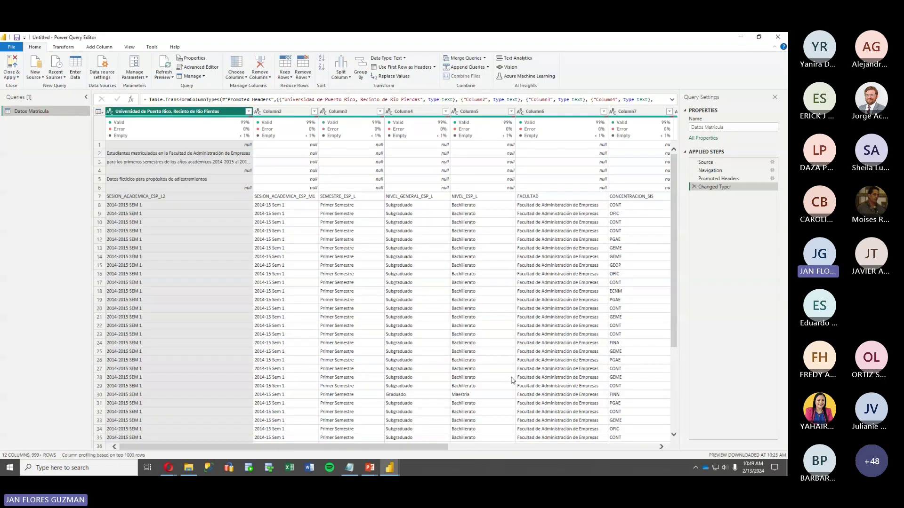
Switch to the PowerPoint slide show with the "Power BI Workflow" slide
{"action": "key", "text": "alt+Tab"}
{"action": "key", "text": "alt+Tab"}
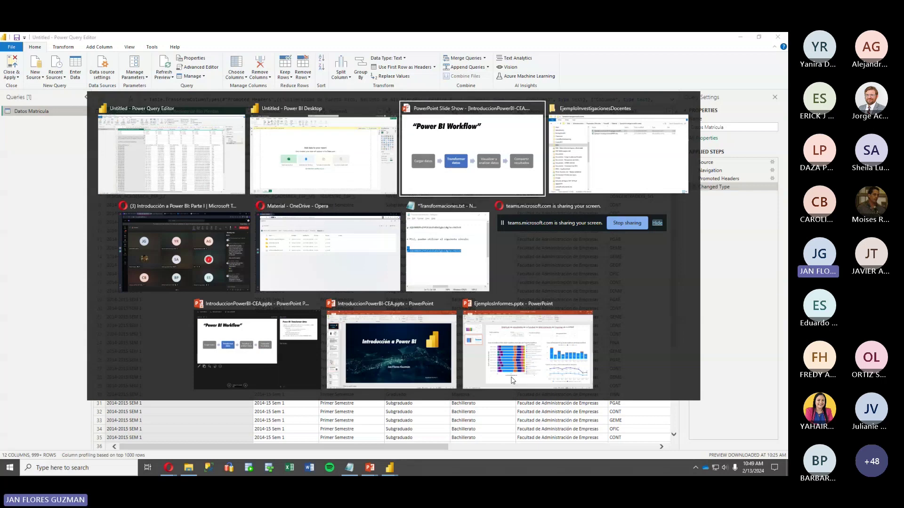